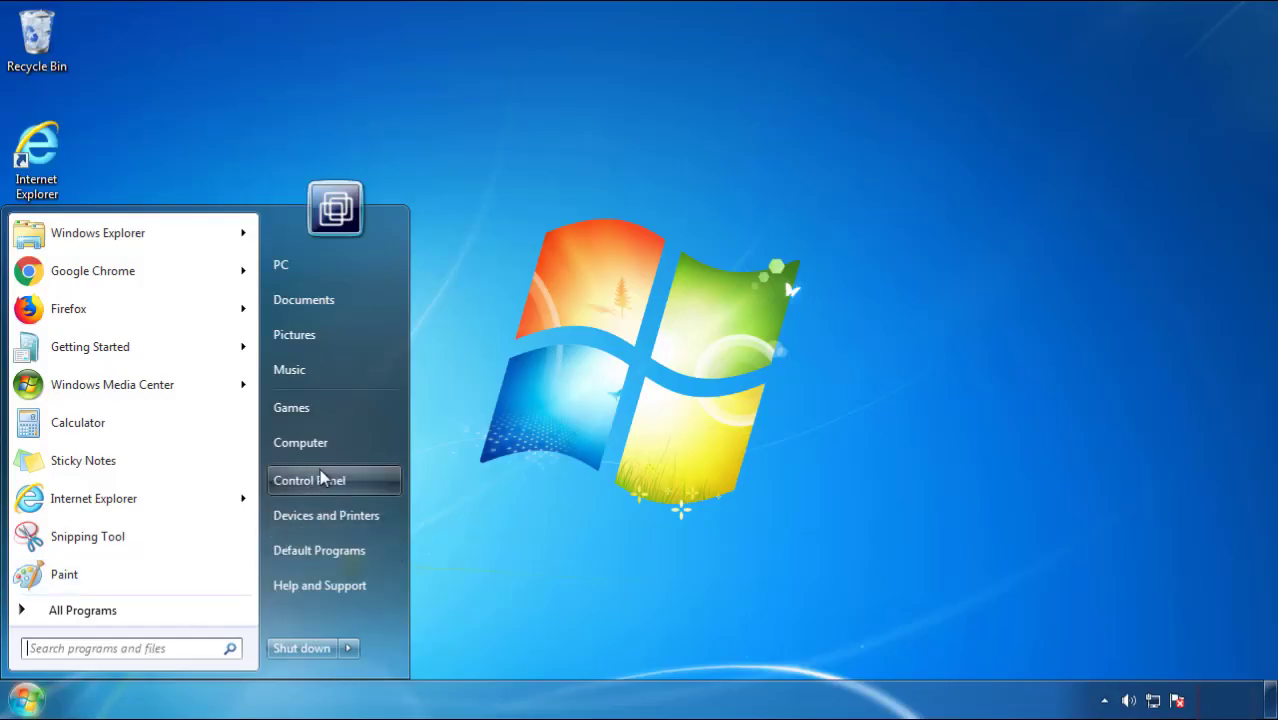
- Open the list of installed programs for uninstalling and sort it by installation date, newest first
click(320, 476)
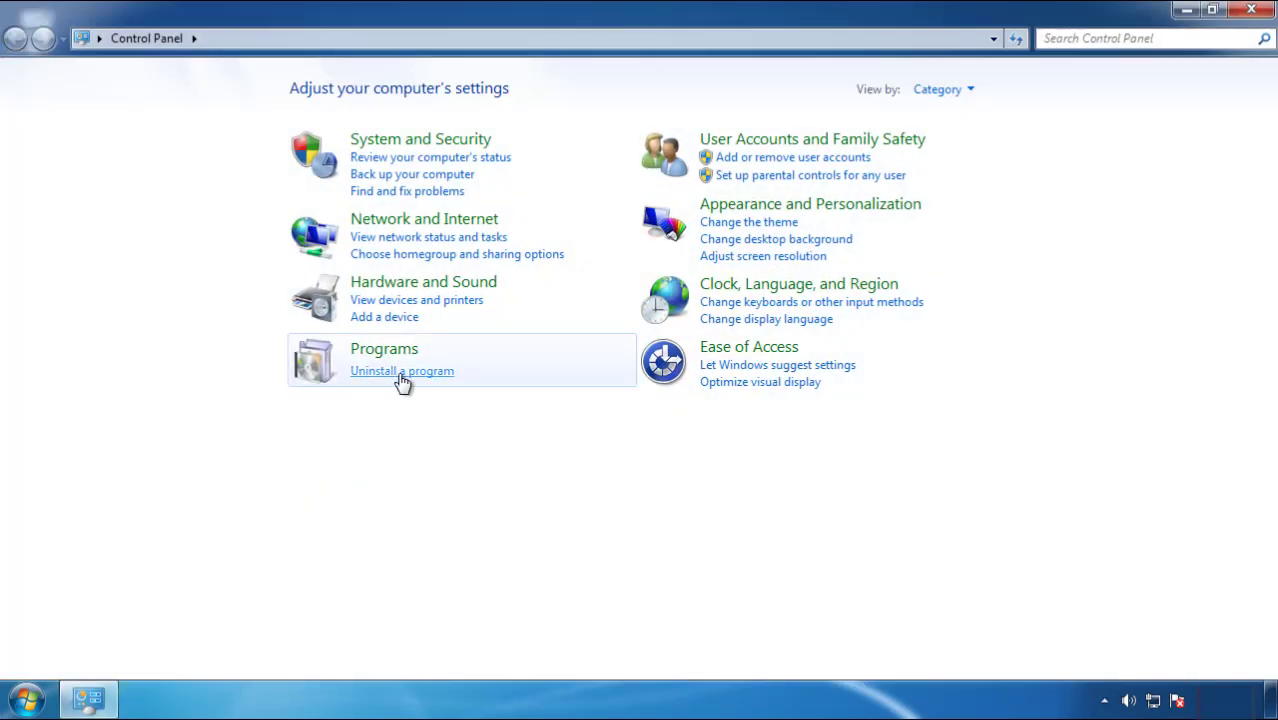
click(400, 374)
click(754, 190)
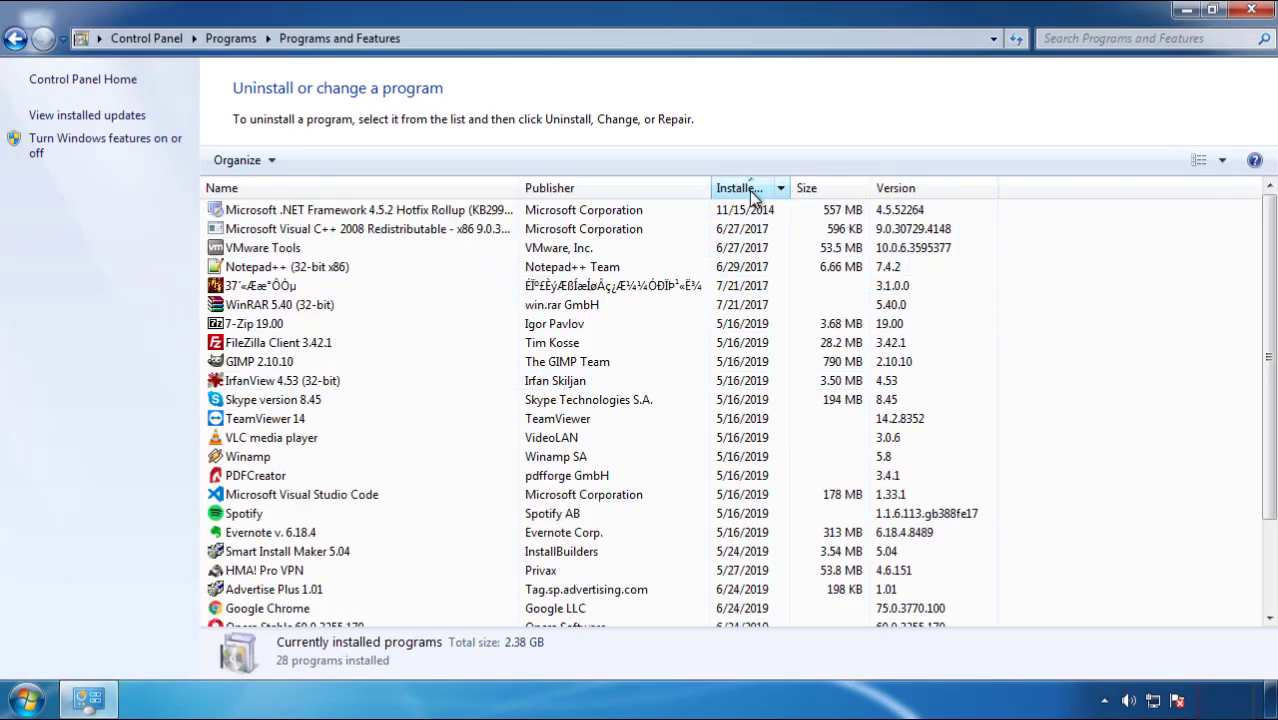
click(750, 192)
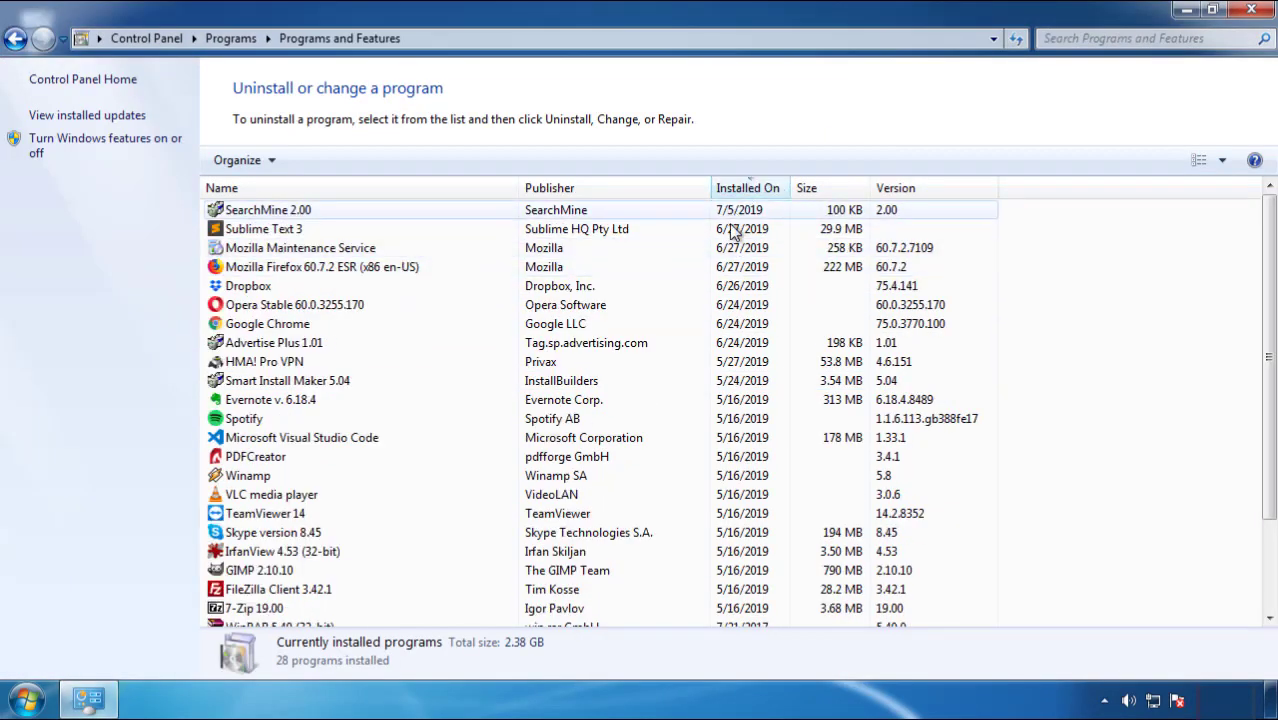
- Uninstall SearchMine 2.00 through its uninstall wizard and close the installed programs window
click(268, 212)
click(318, 160)
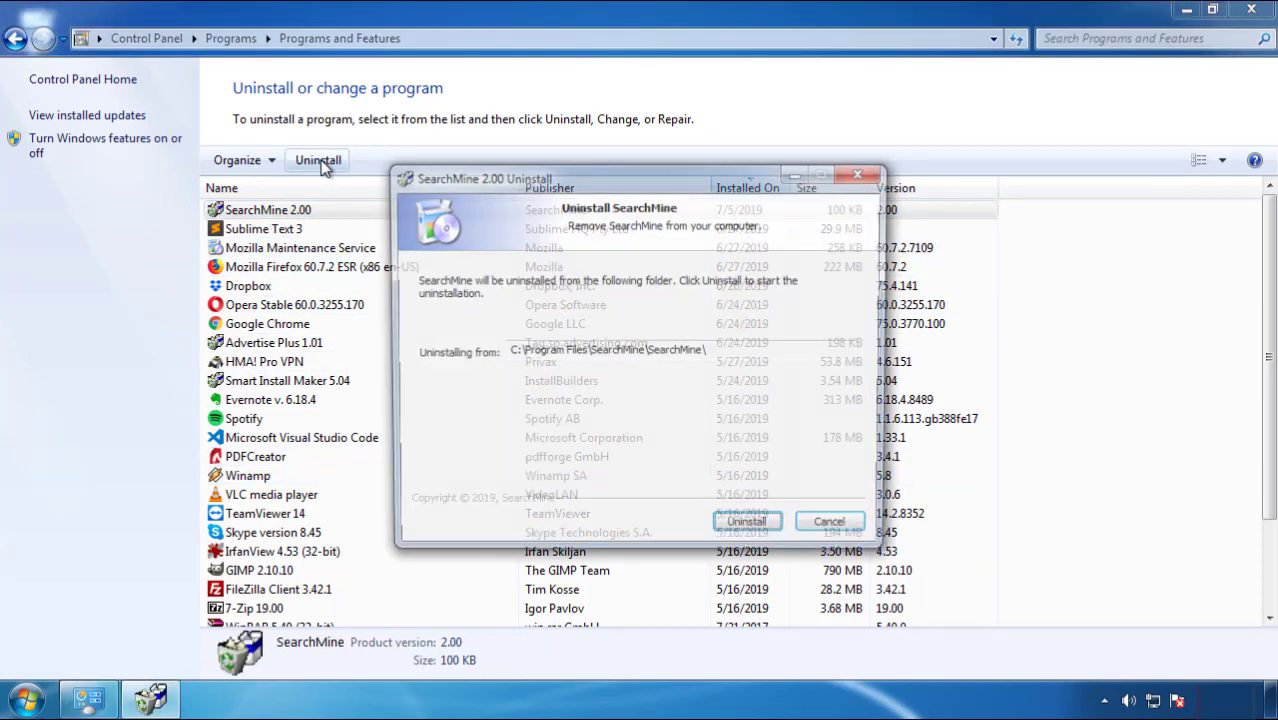
click(741, 527)
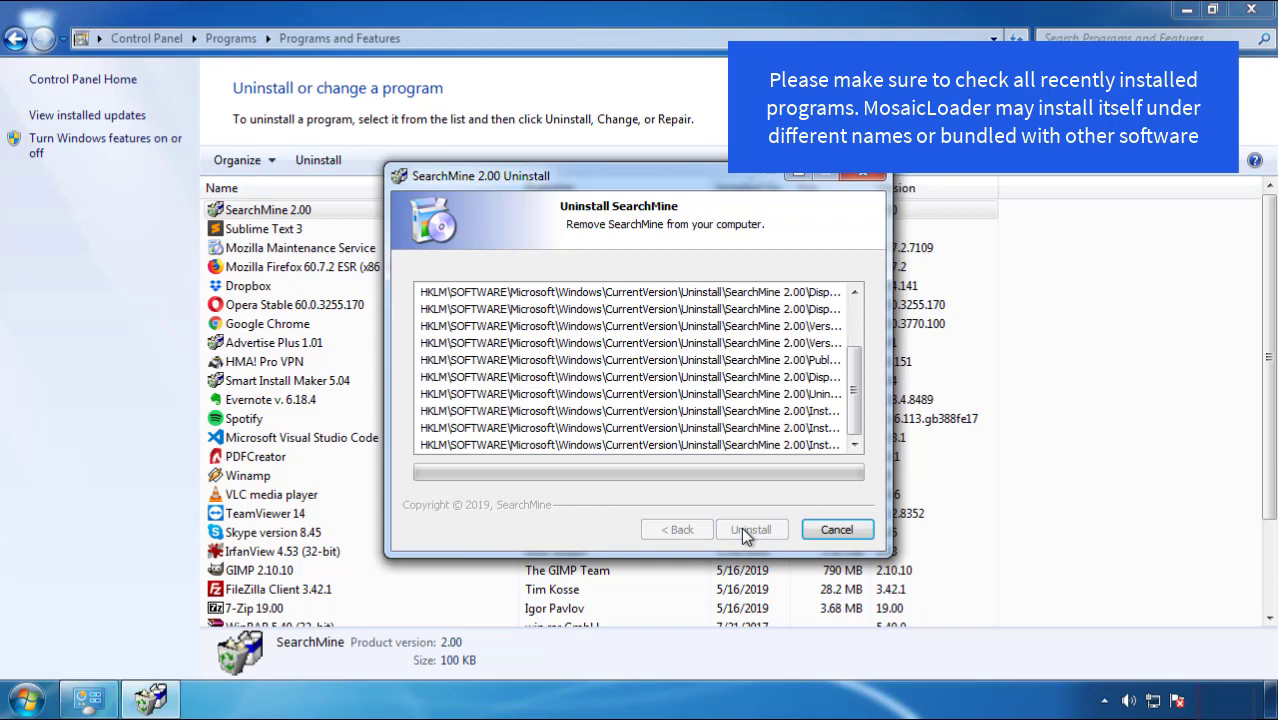
click(741, 527)
click(741, 527)
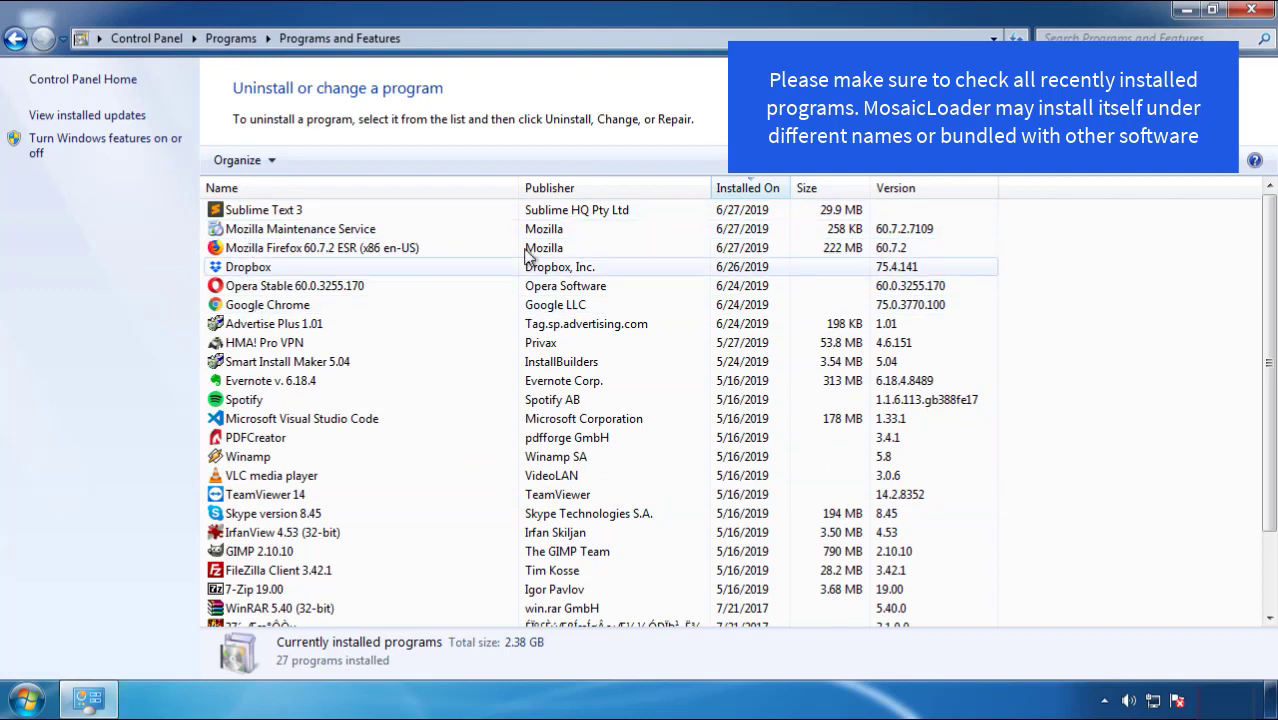
click(1253, 12)
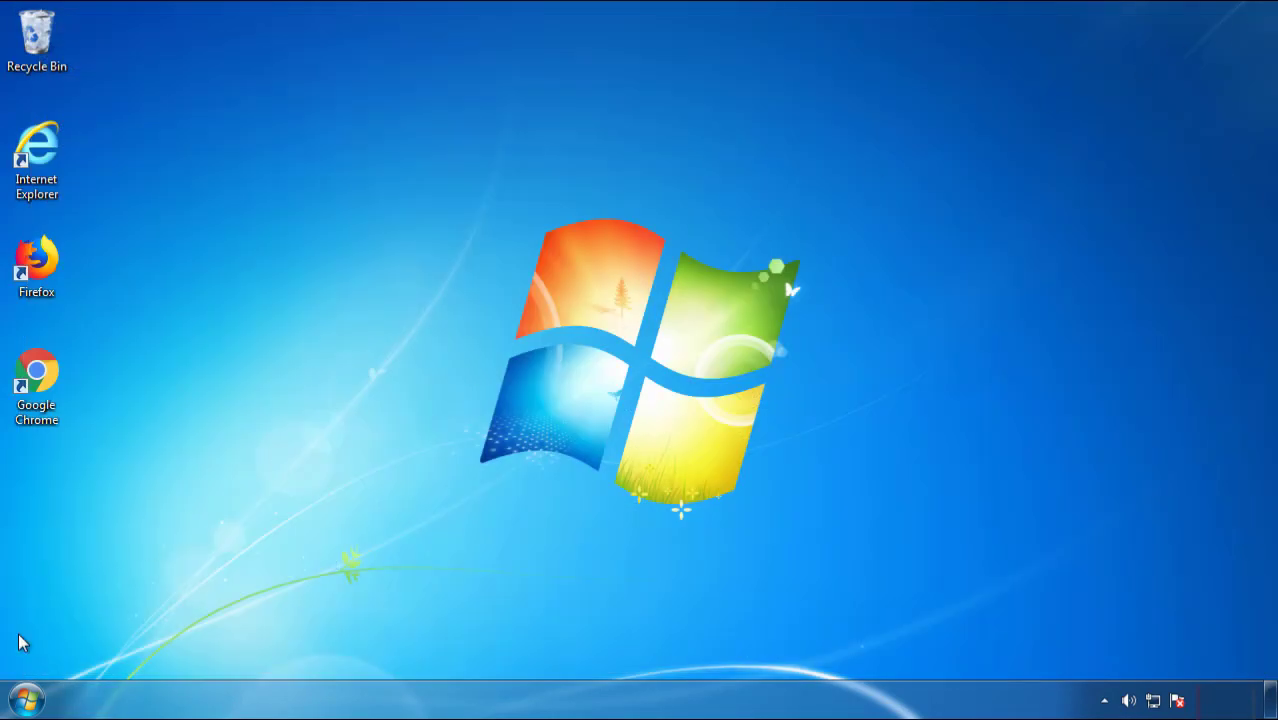
- Restart the computer and boot Windows 7 into Safe Mode from the Advanced Boot Options
click(22, 704)
mouse_move(346, 652)
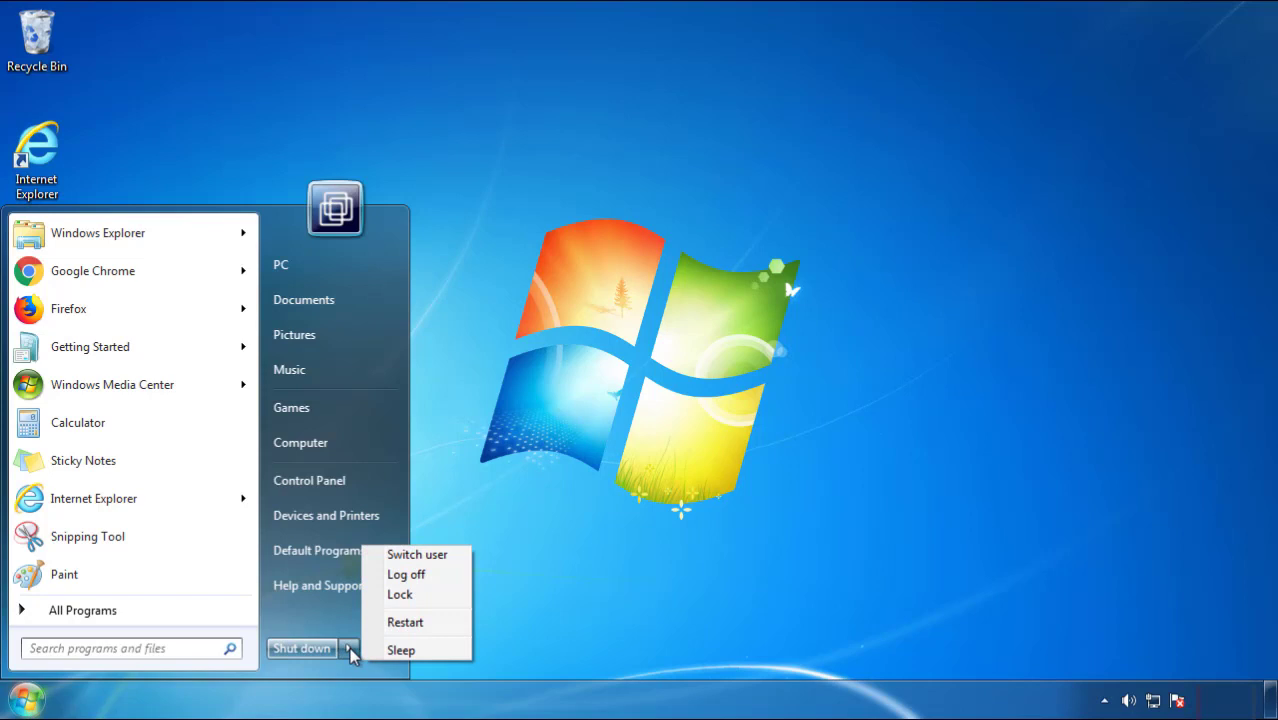
click(660, 600)
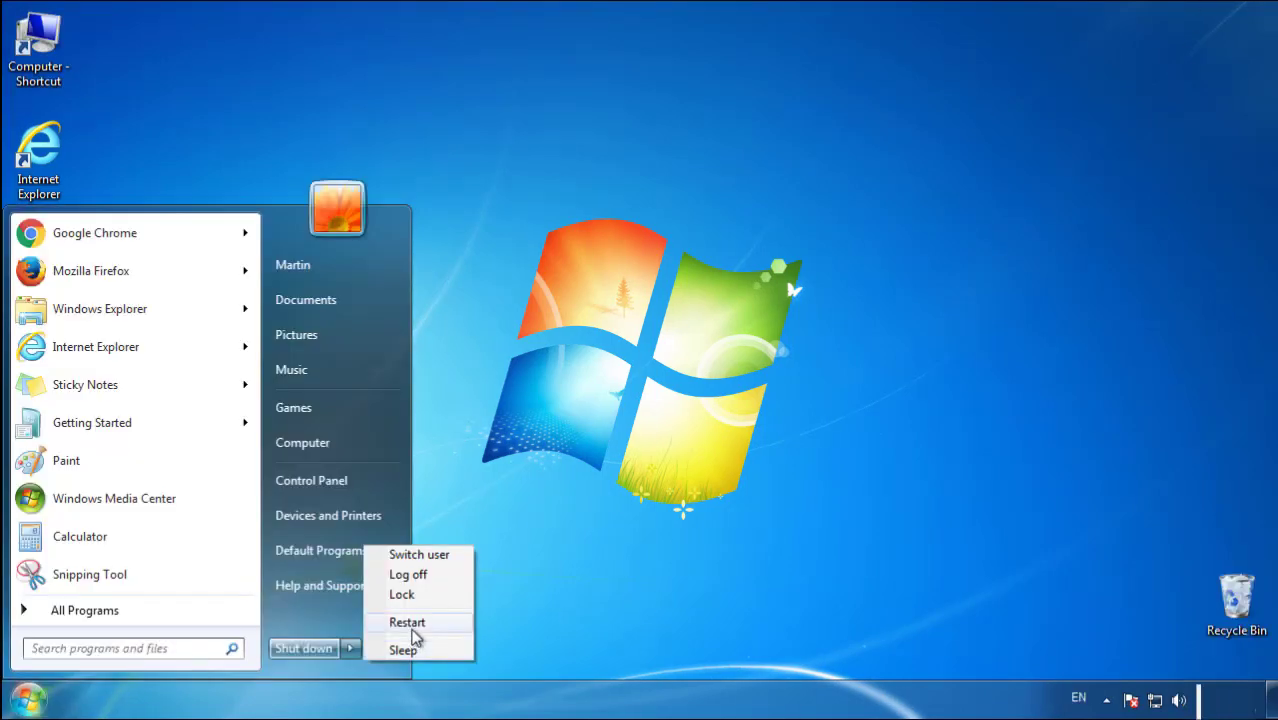
click(414, 624)
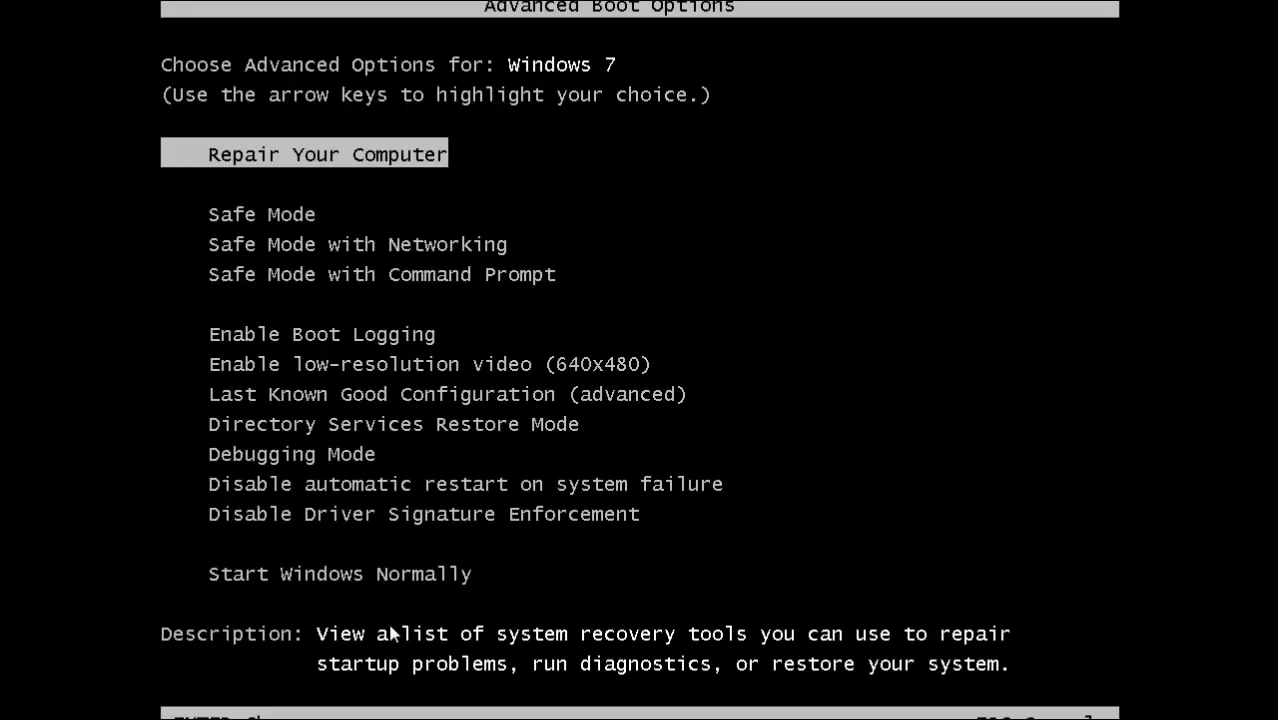
key(Down)
key(Return)
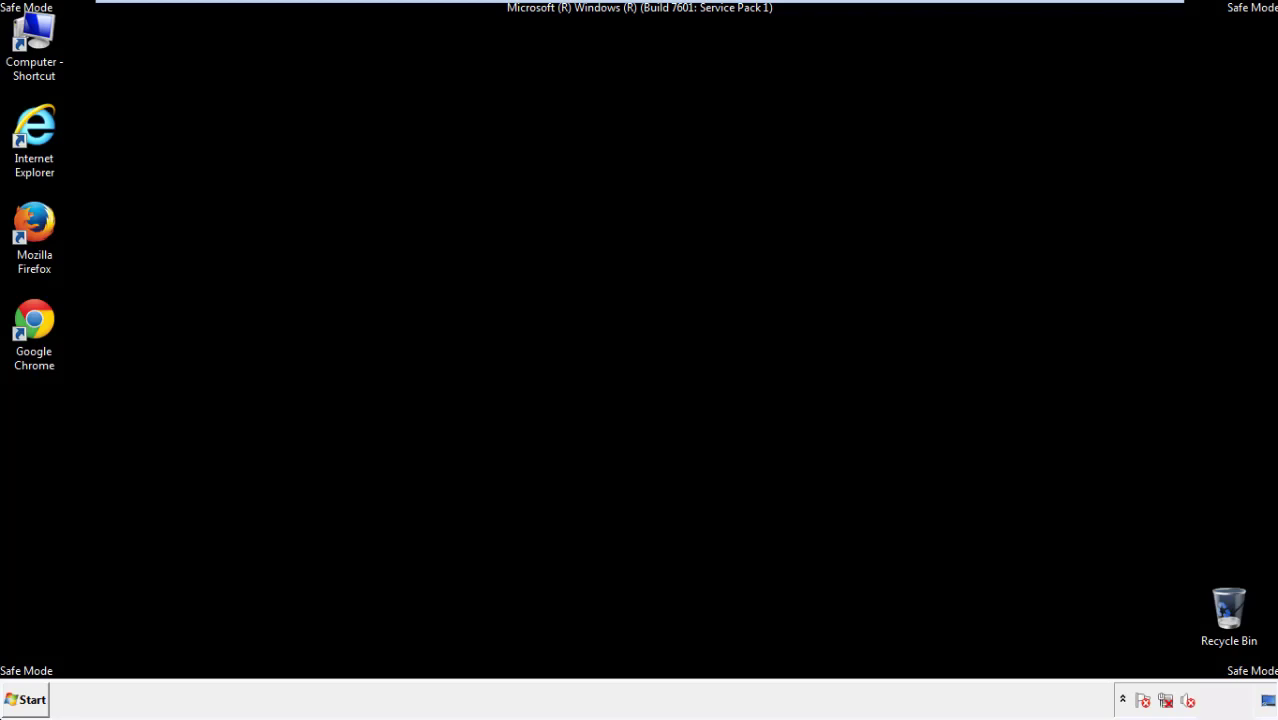
- Start Mozilla Firefox and decline making it the default browser for now
double_click(40, 228)
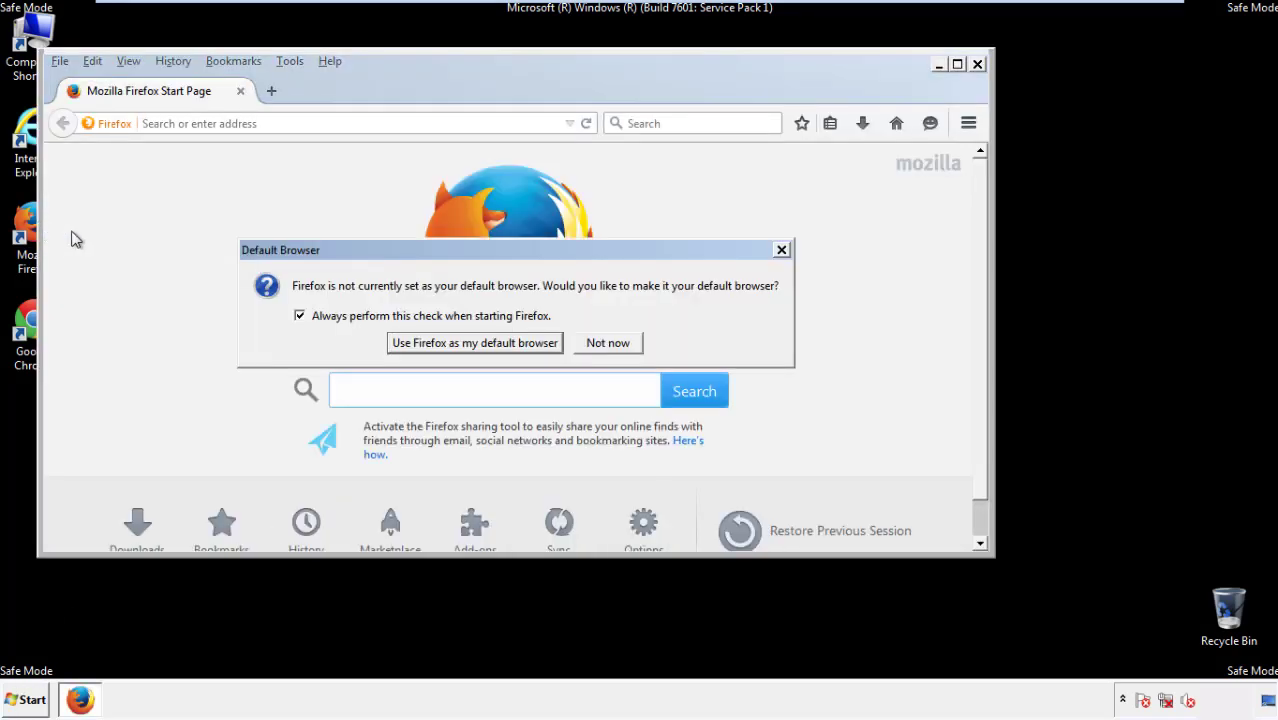
click(622, 343)
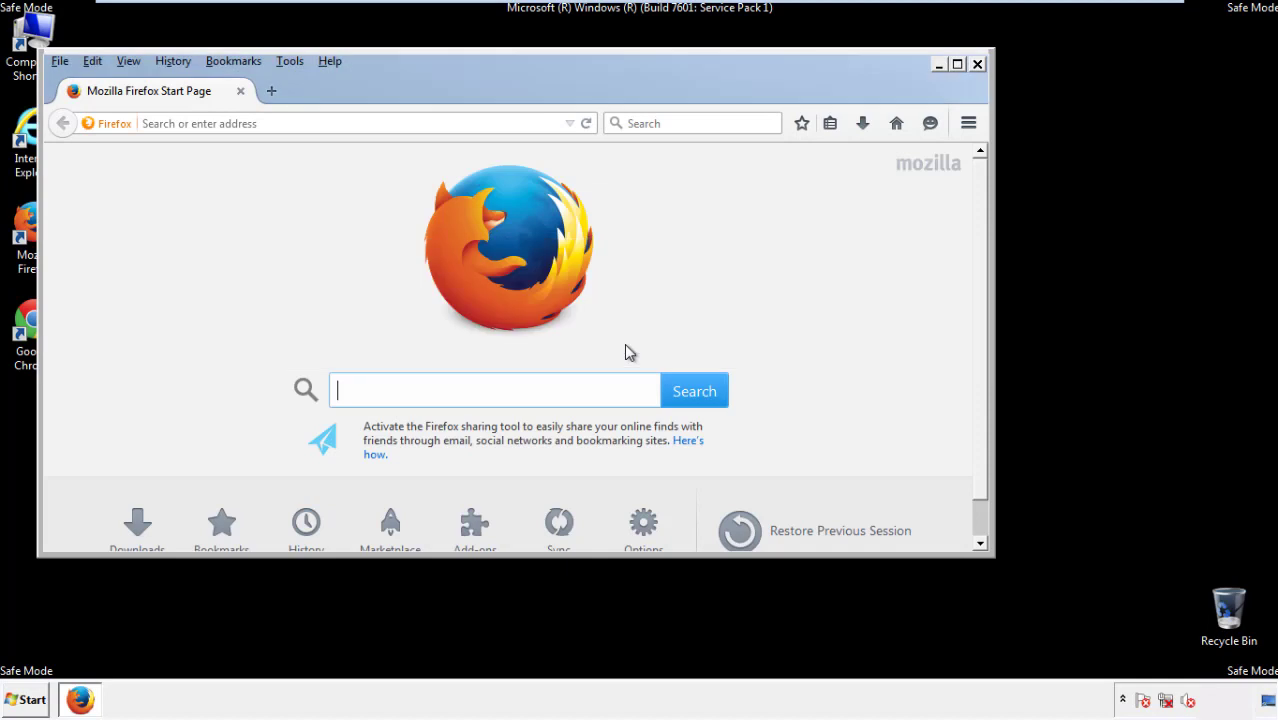
- Hide the Firefox menu bar and show it again
right_click(388, 88)
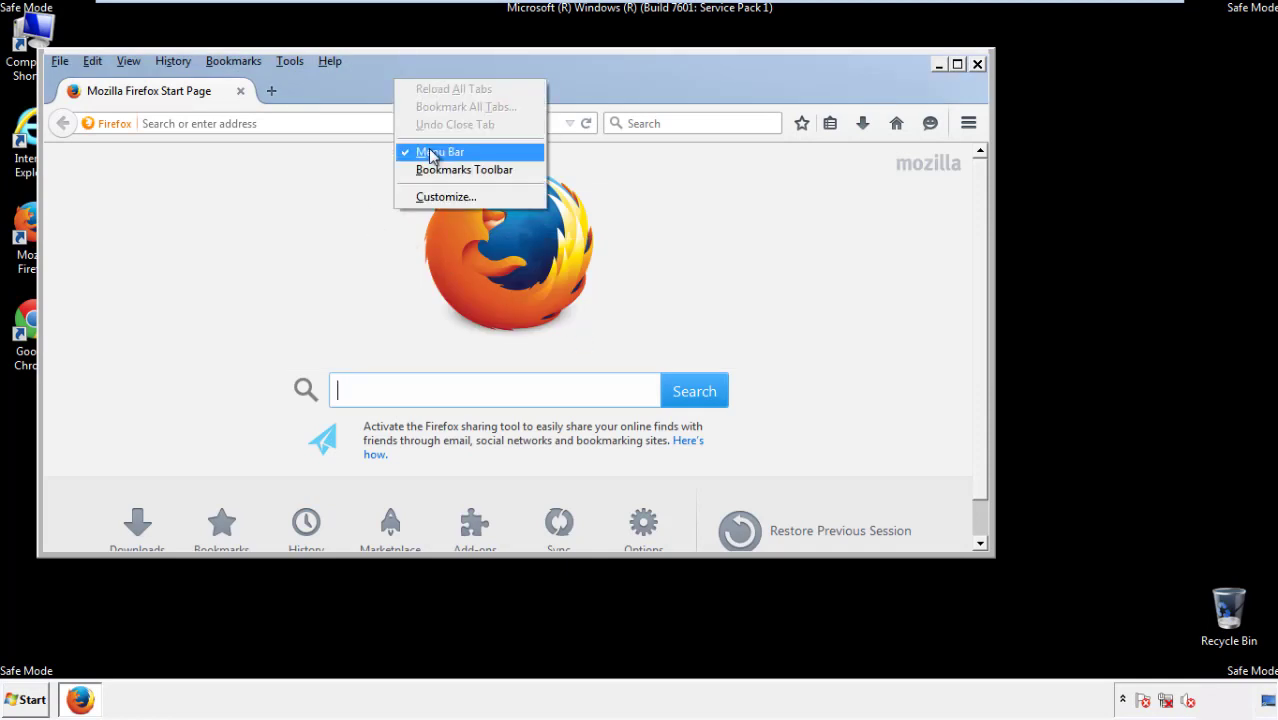
click(428, 150)
right_click(406, 86)
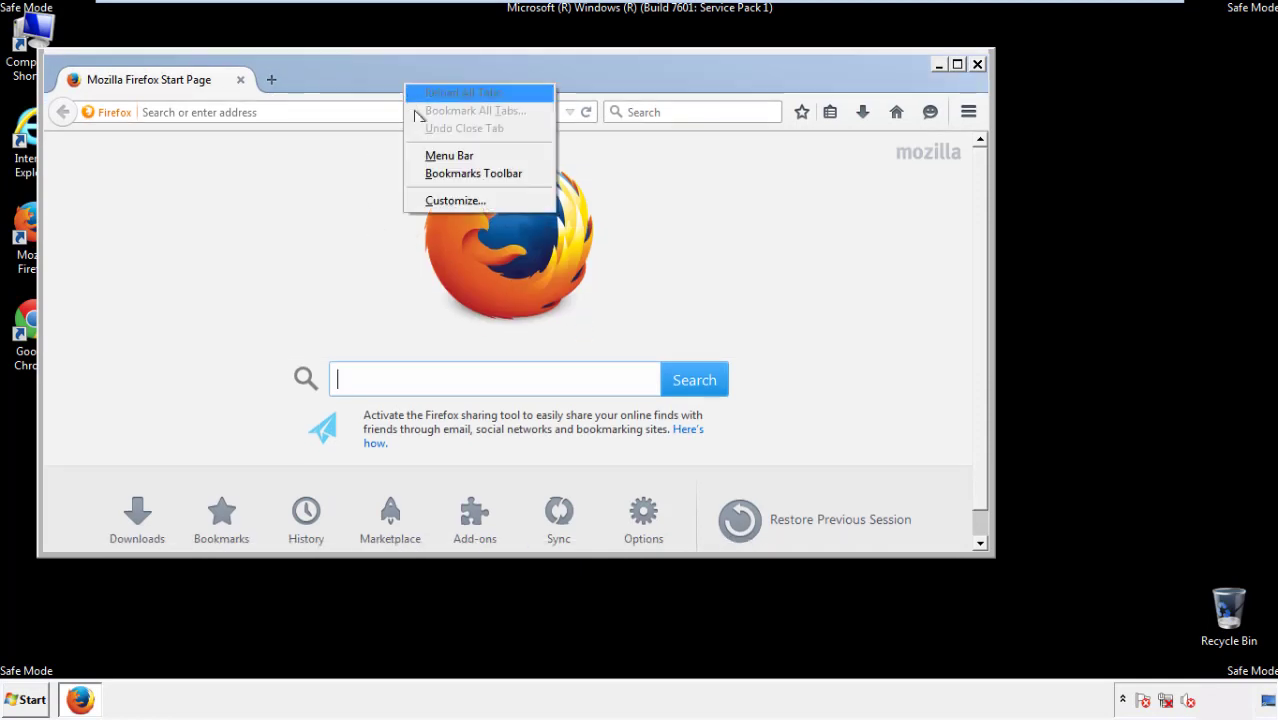
click(428, 156)
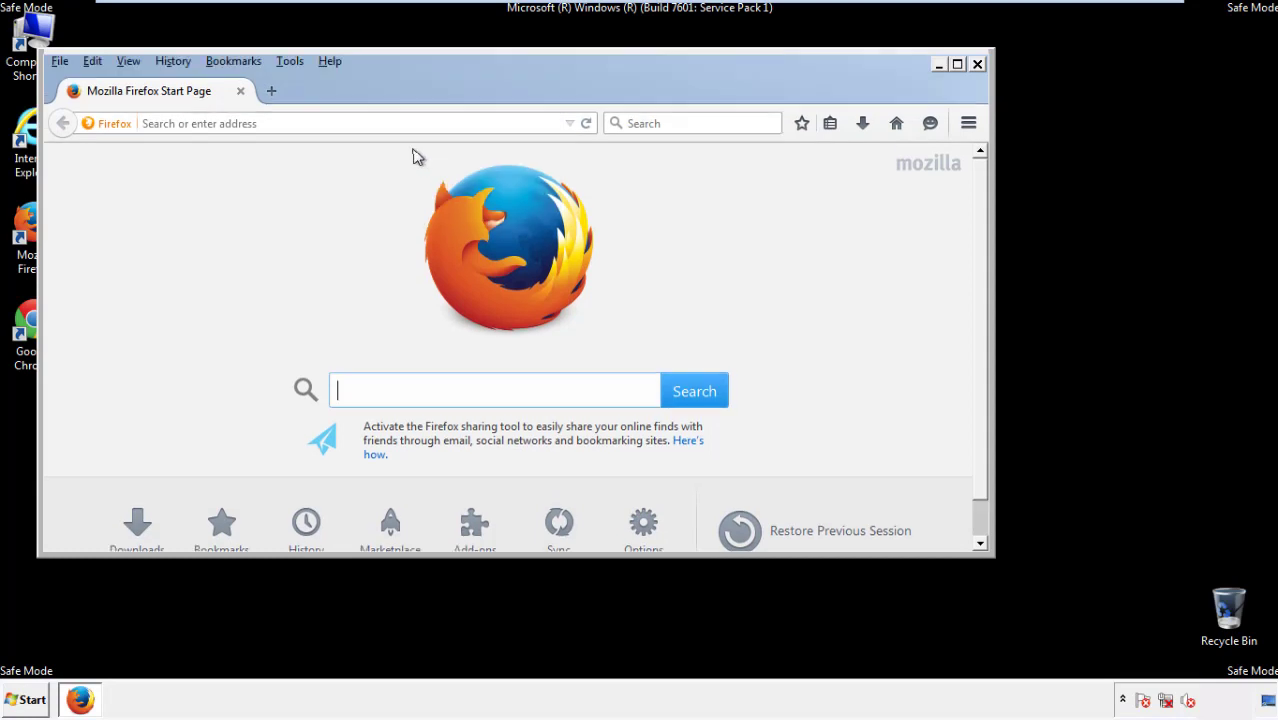
- Clear the Firefox history for the time range Everything, with cookies, cache, active logins, offline website data and site preferences included
click(180, 66)
click(195, 100)
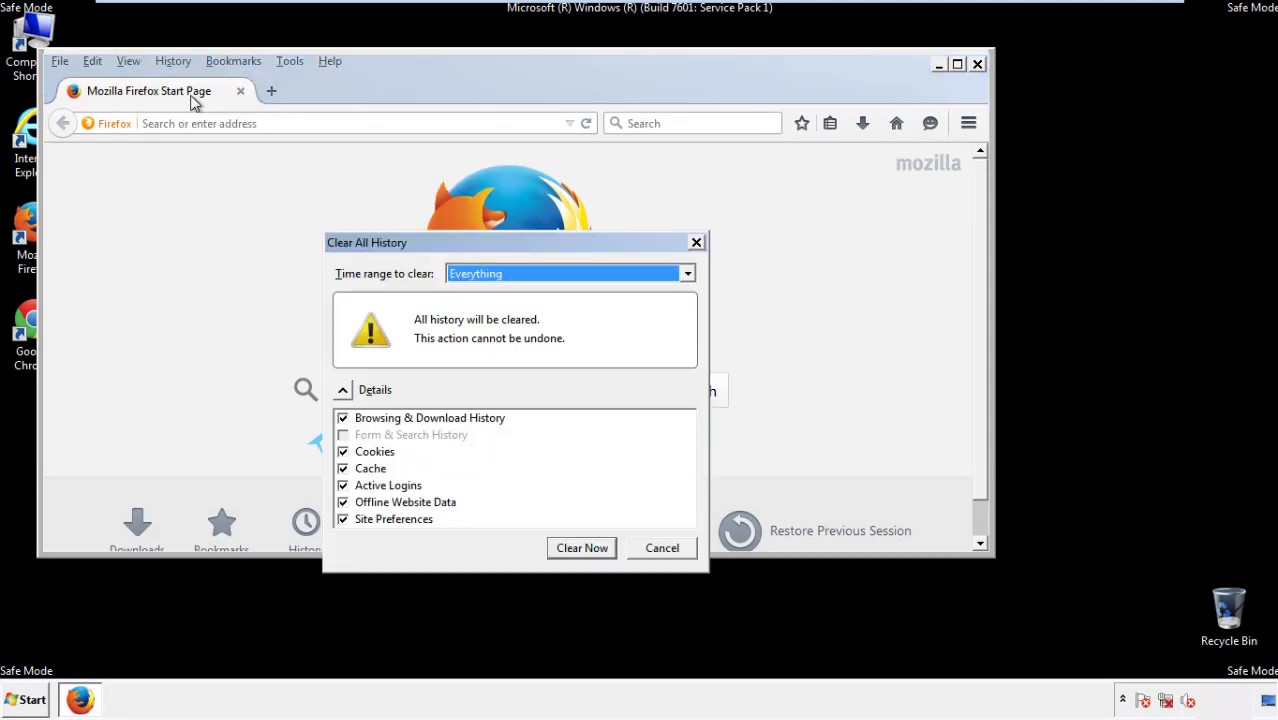
click(474, 279)
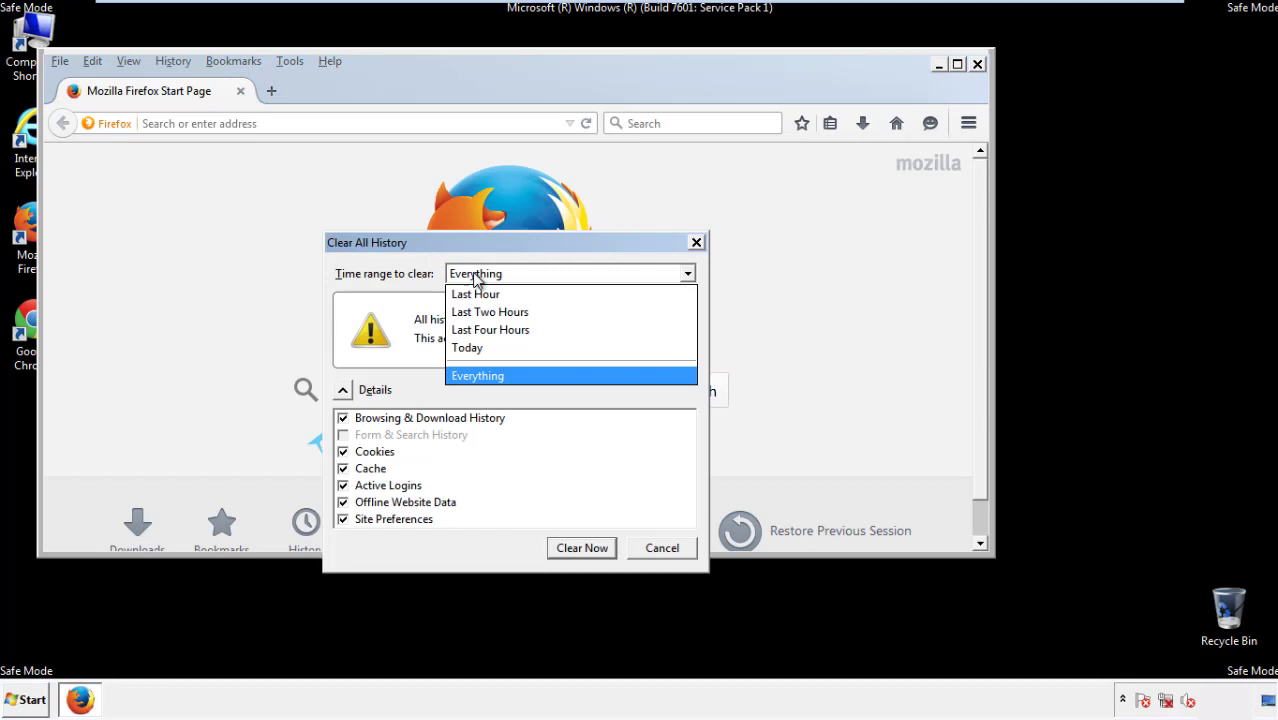
click(479, 374)
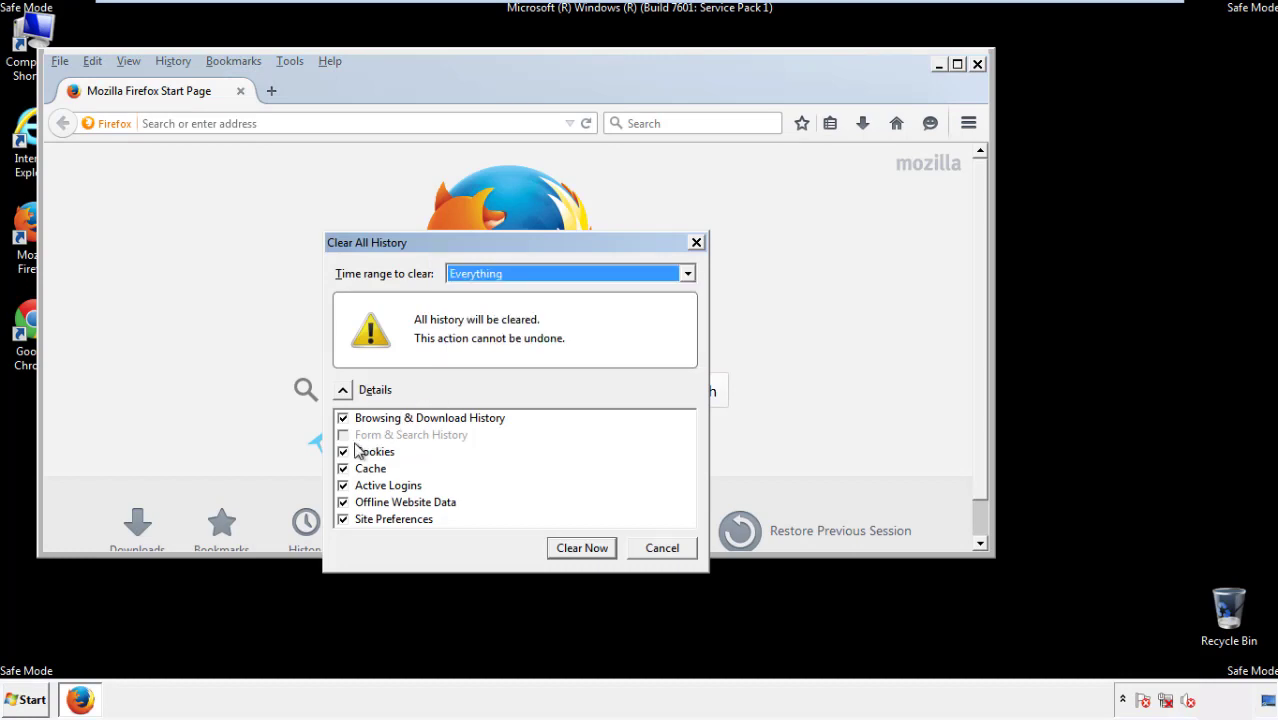
click(342, 502)
click(342, 502)
click(343, 519)
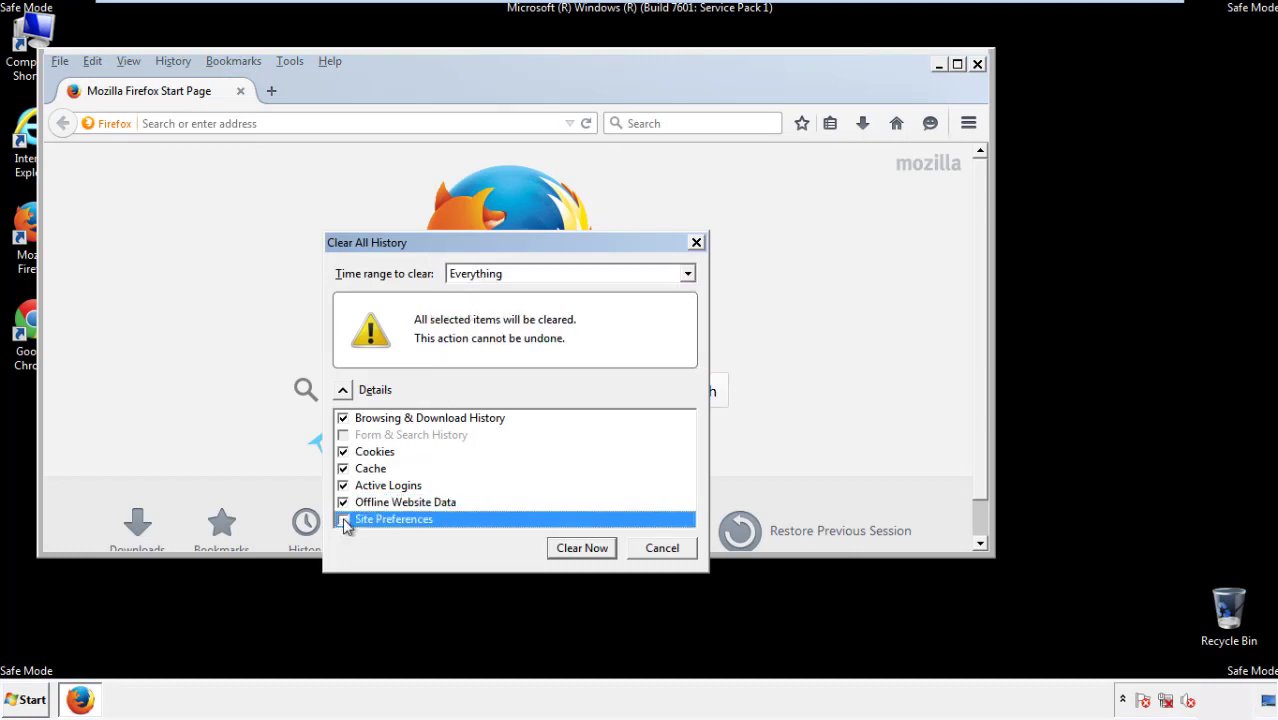
click(343, 520)
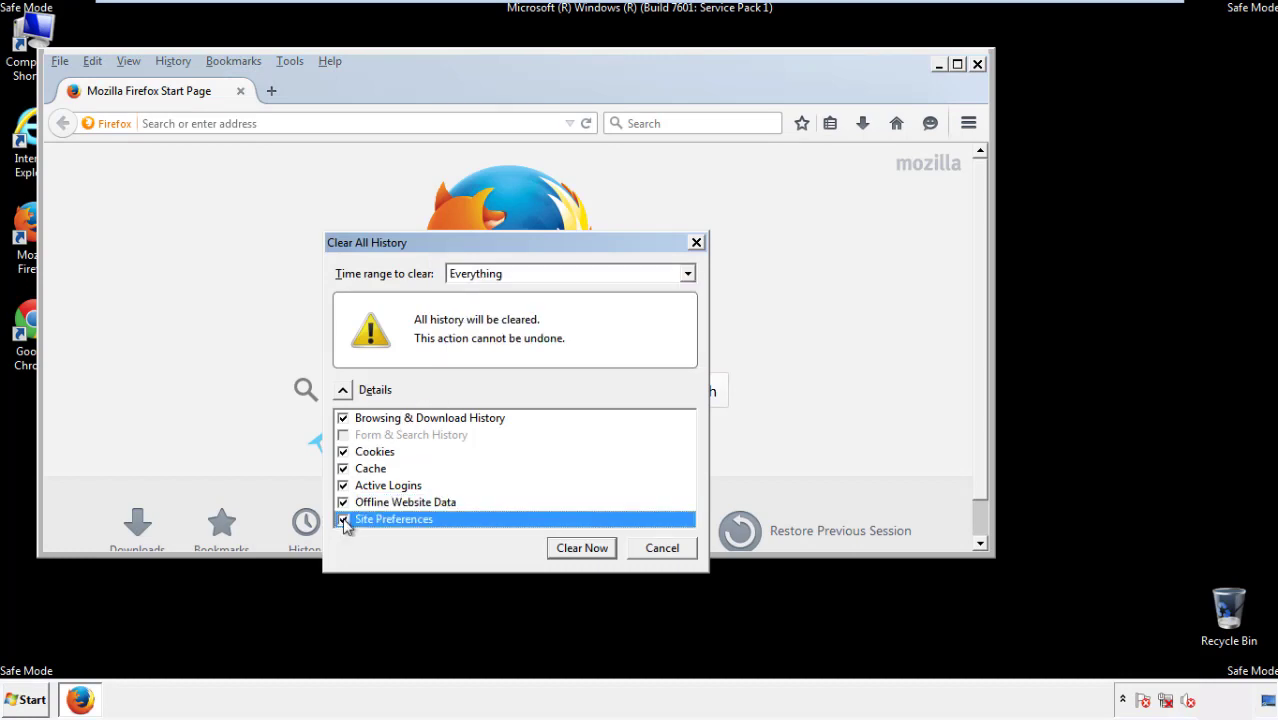
click(581, 548)
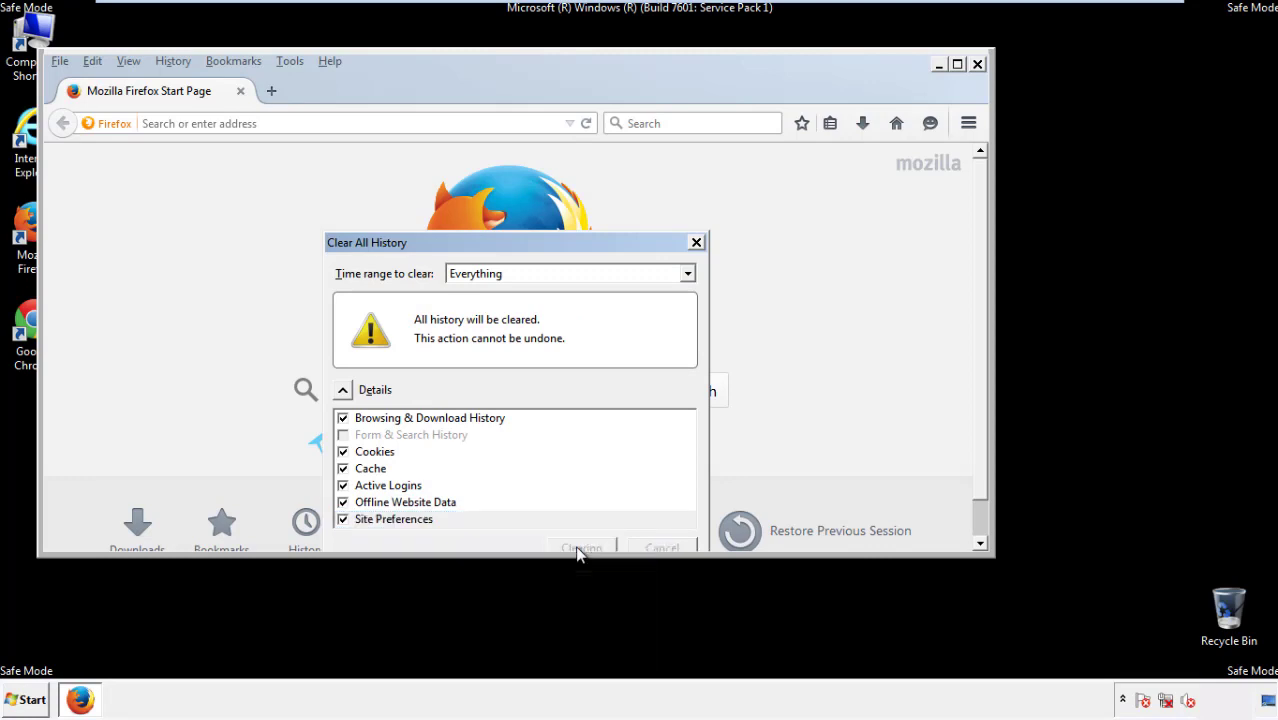
- Refresh Firefox from its Troubleshooting Information page, finish the import, decline making it the default browser and close it
click(330, 62)
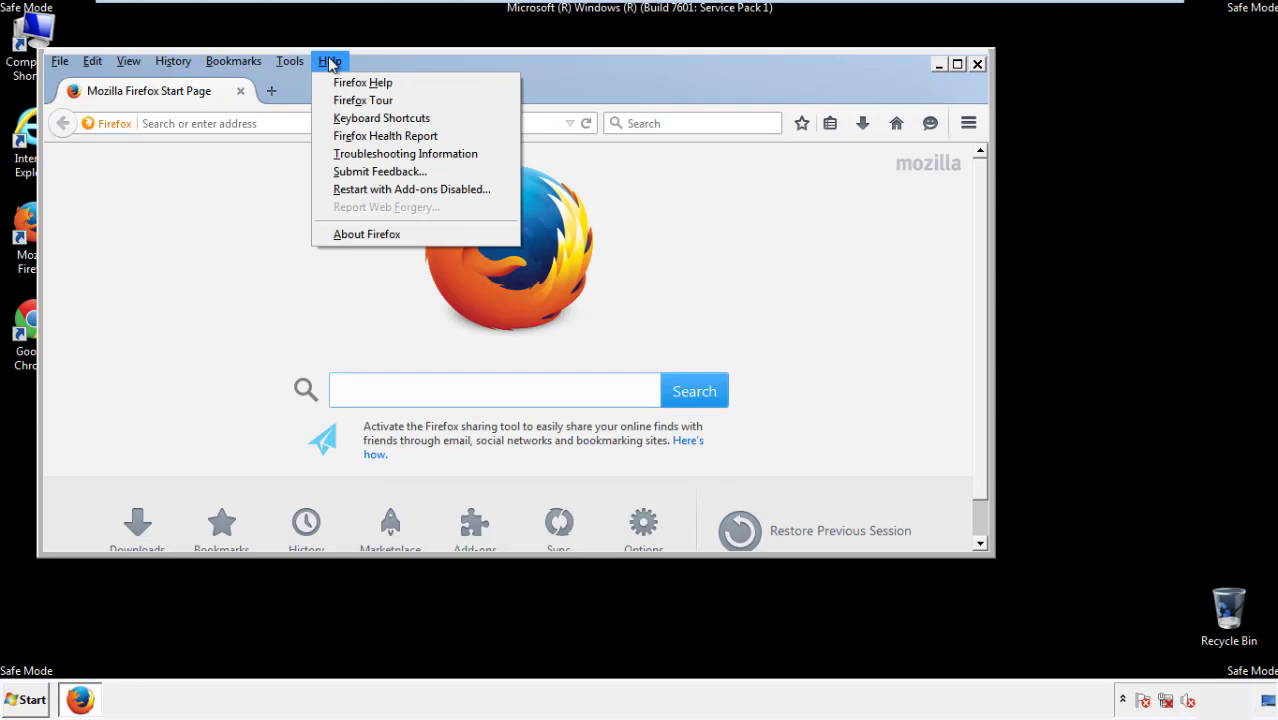
click(370, 153)
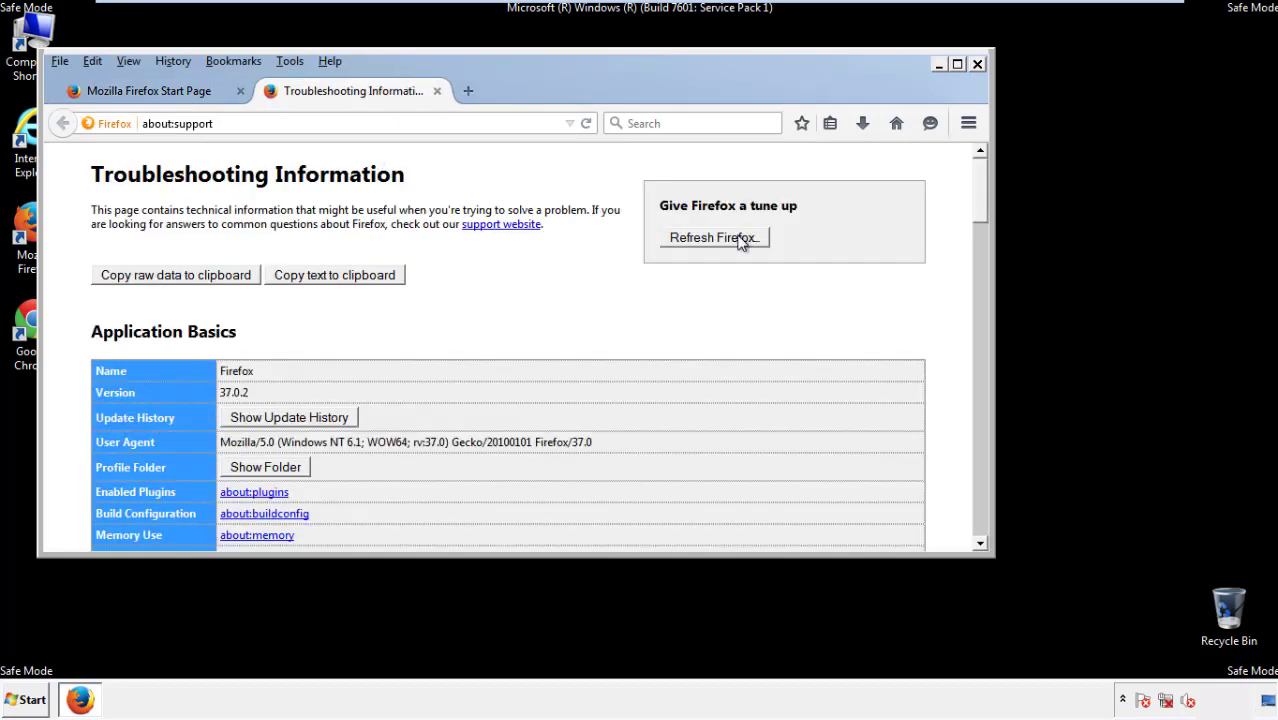
click(741, 240)
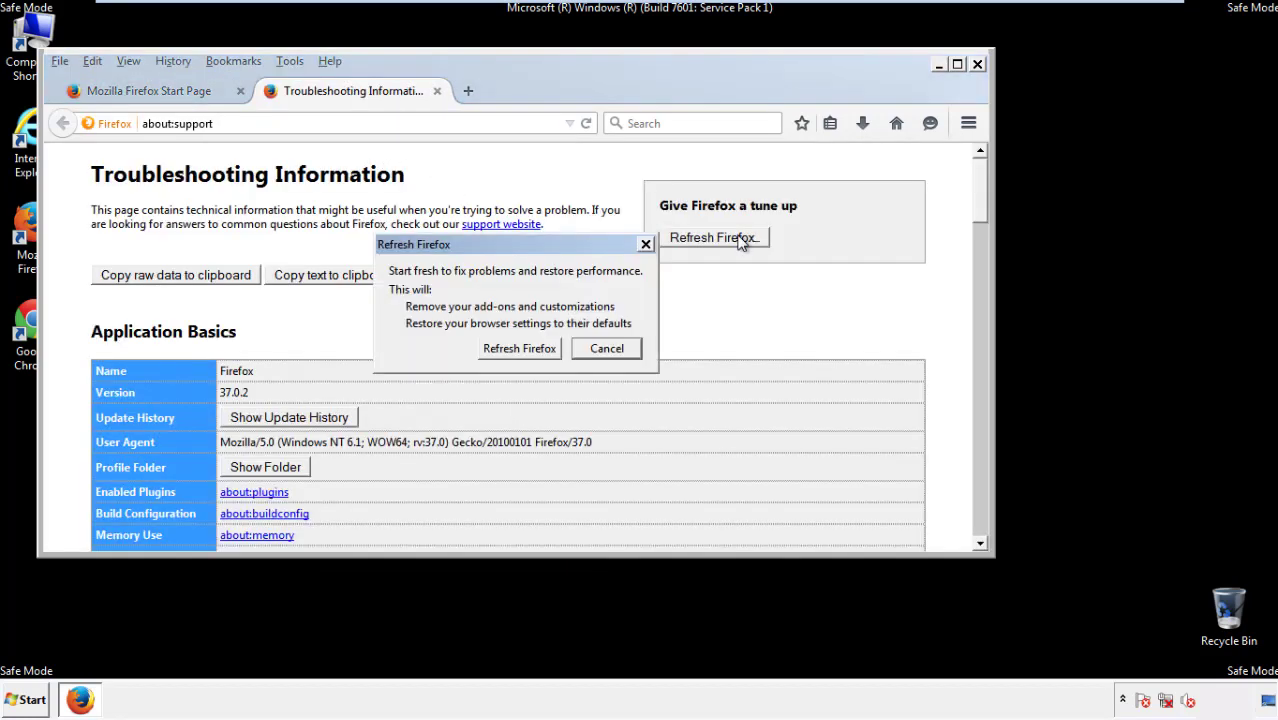
click(520, 349)
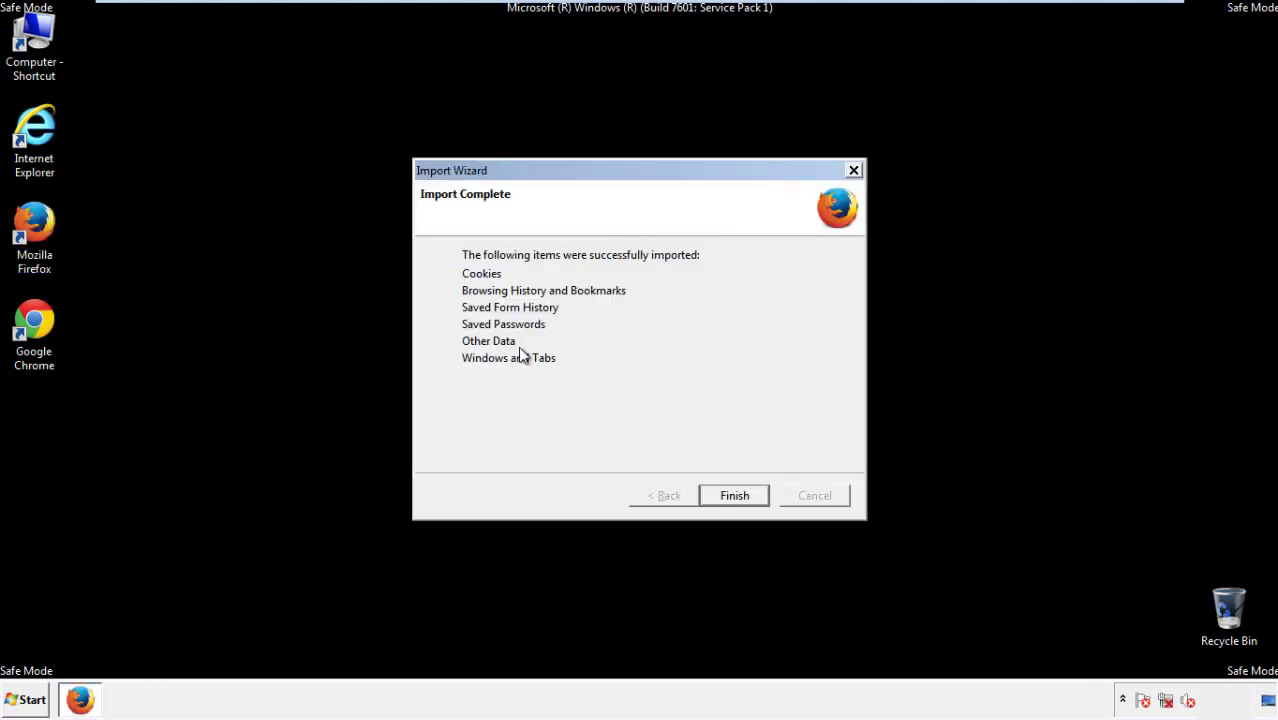
click(735, 496)
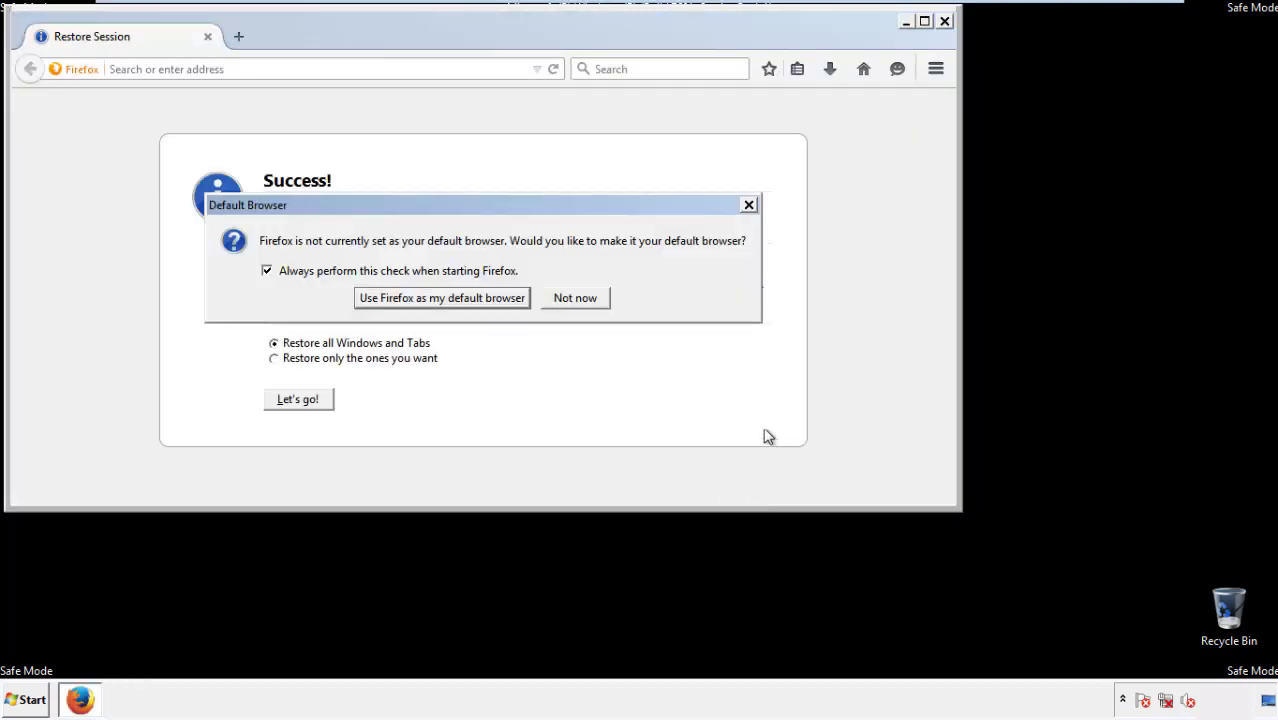
click(577, 299)
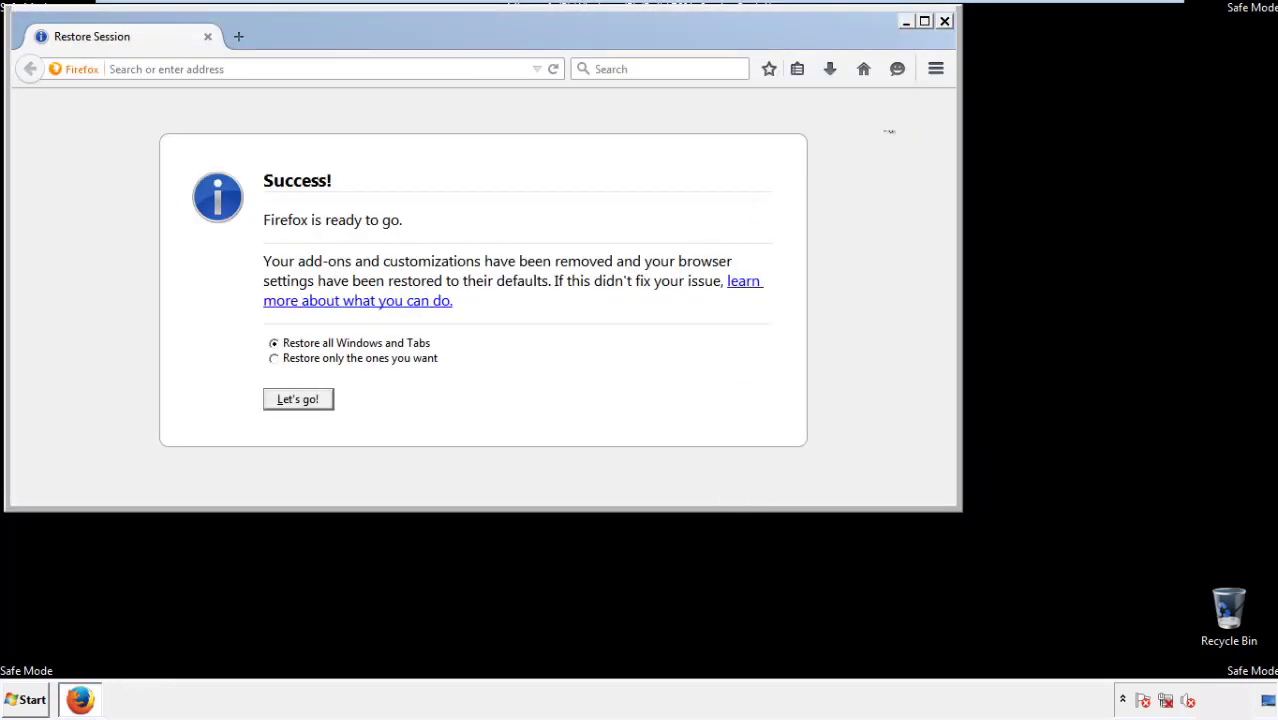
click(944, 21)
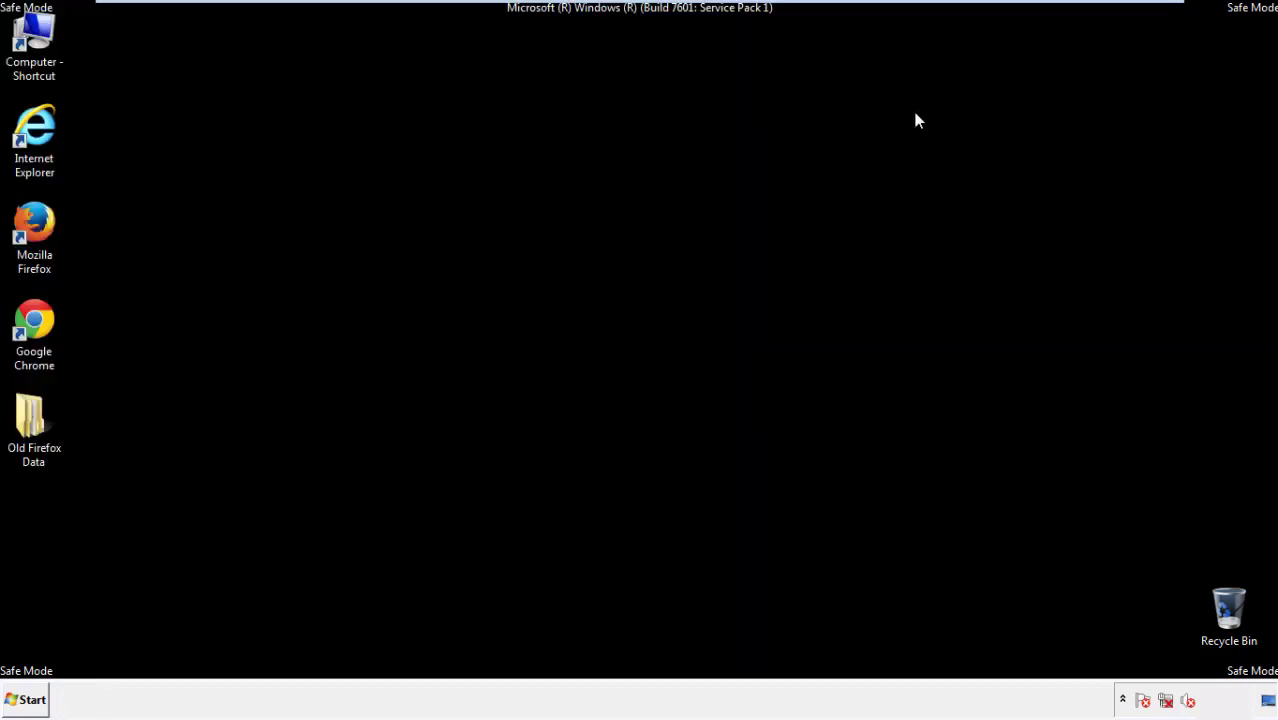
- Start Google Chrome and stop it from asking to become the default browser
click(30, 318)
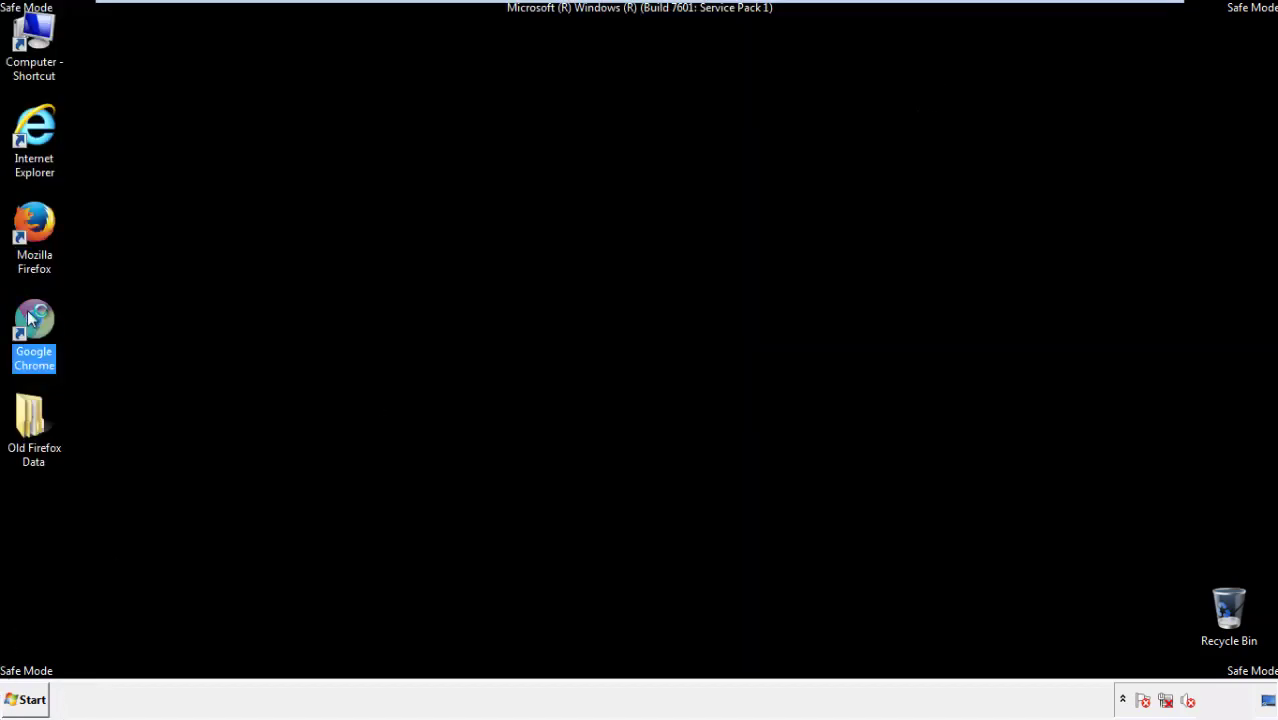
double_click(30, 318)
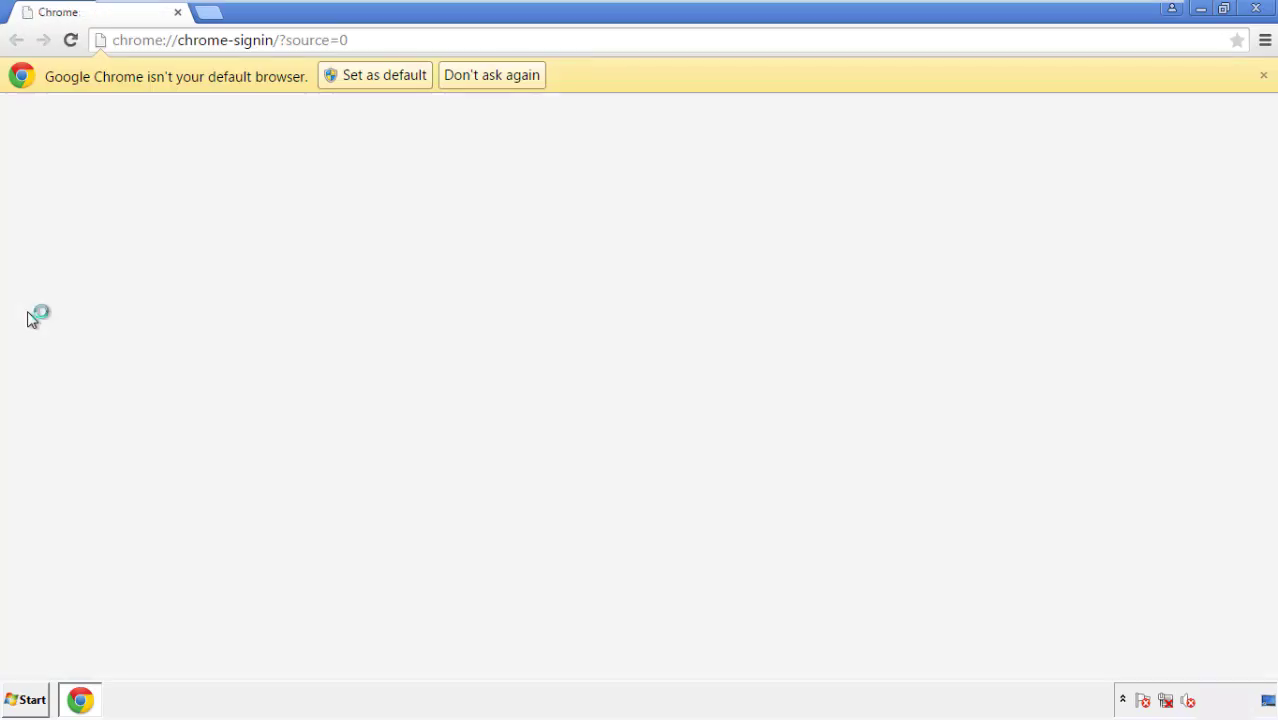
click(514, 80)
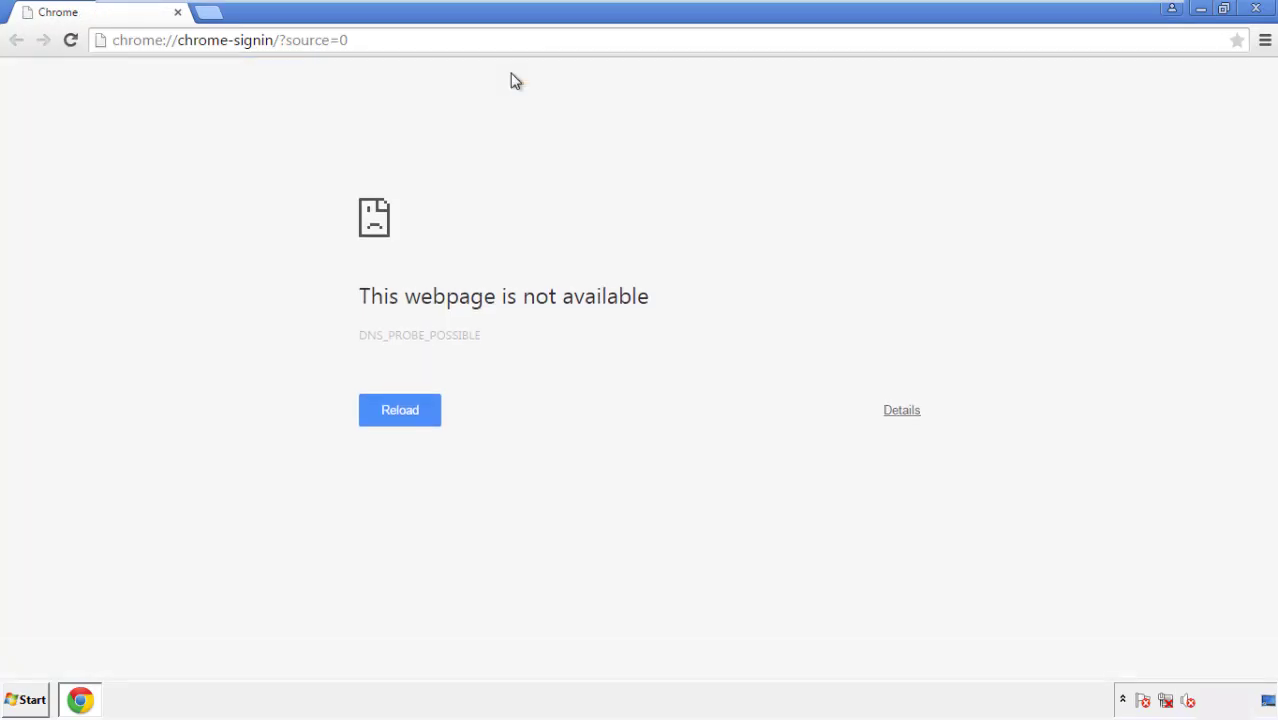
- Clear Chrome's browsing data from the beginning of time, including history, downloads, cookies, cached files, autofill form data and hosted app data
click(1266, 45)
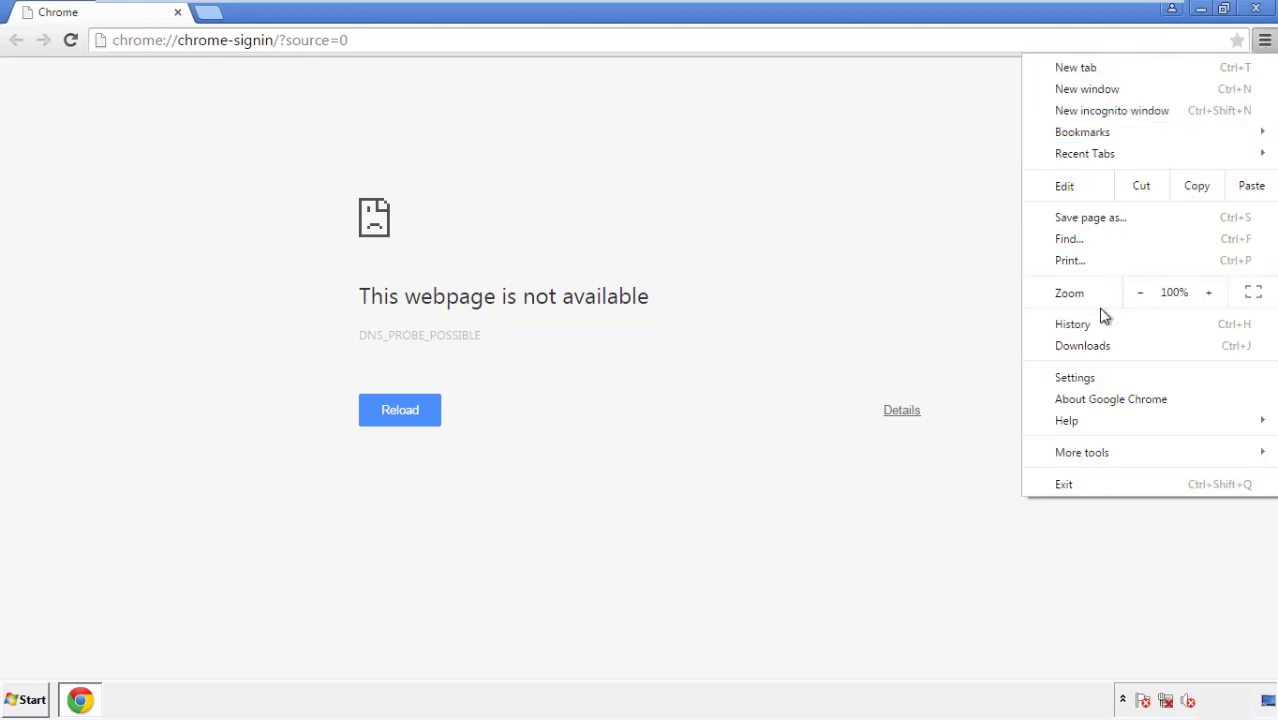
click(1080, 378)
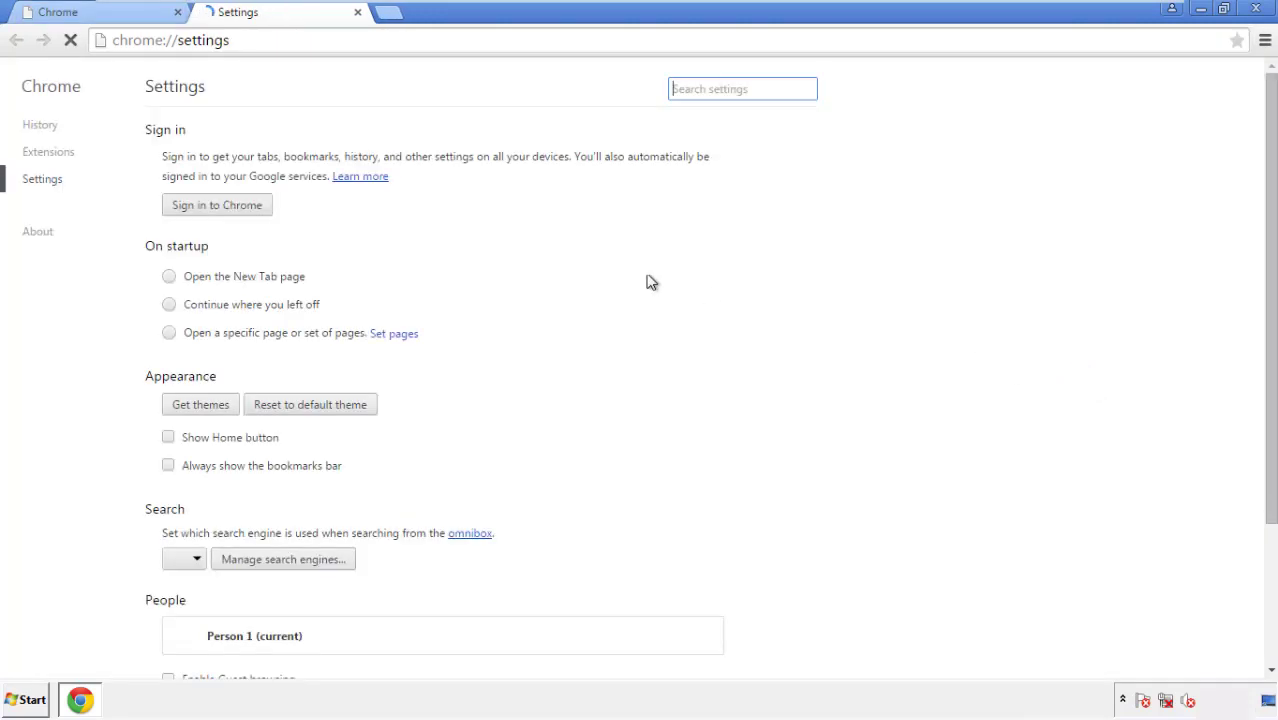
click(46, 127)
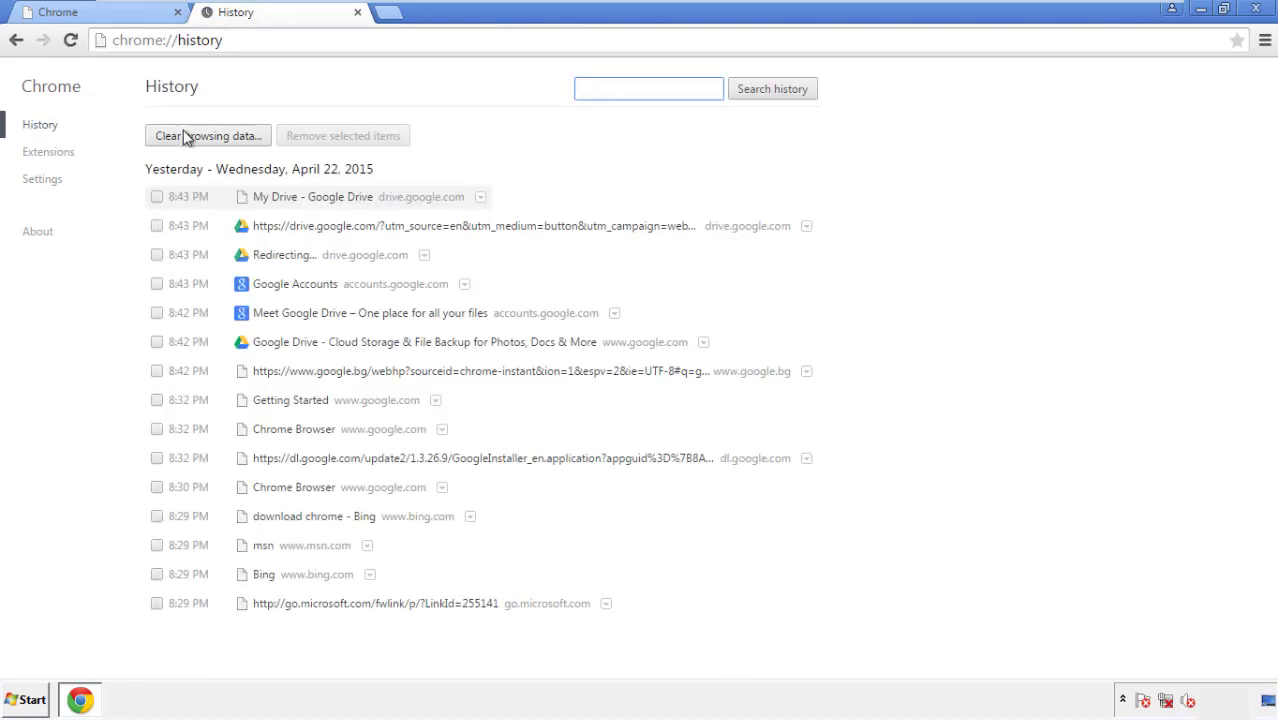
click(192, 139)
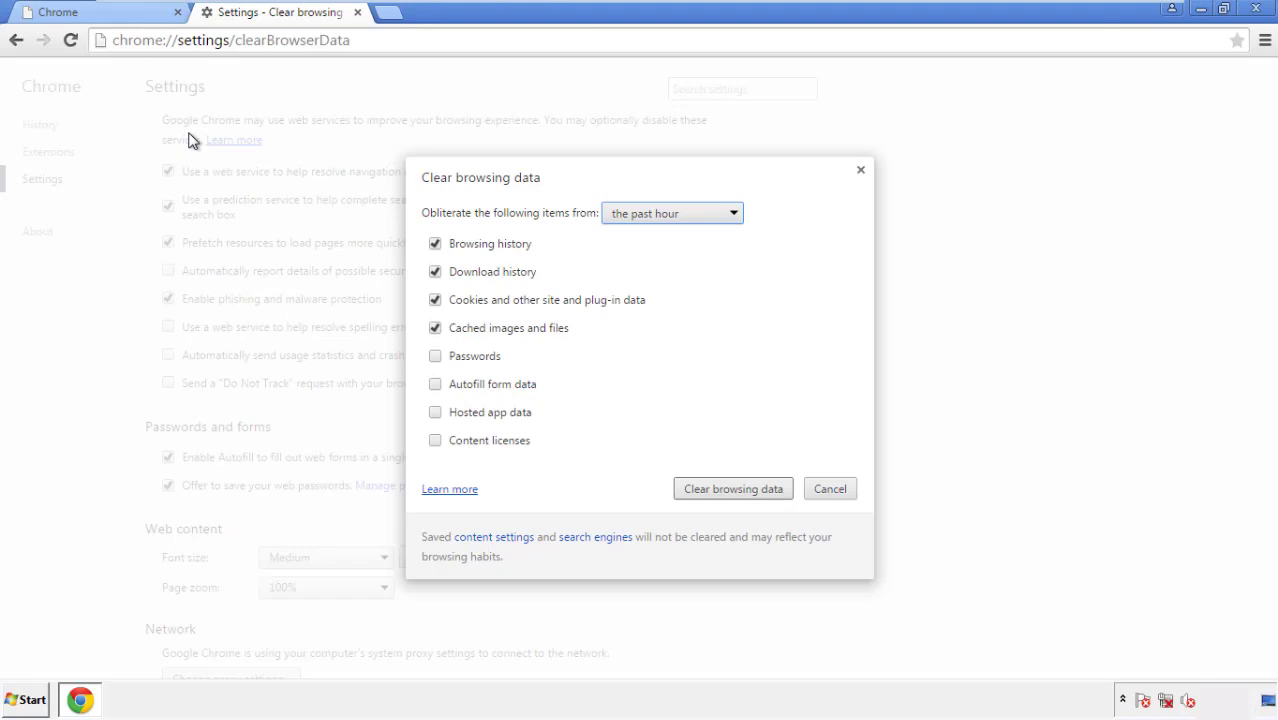
click(641, 216)
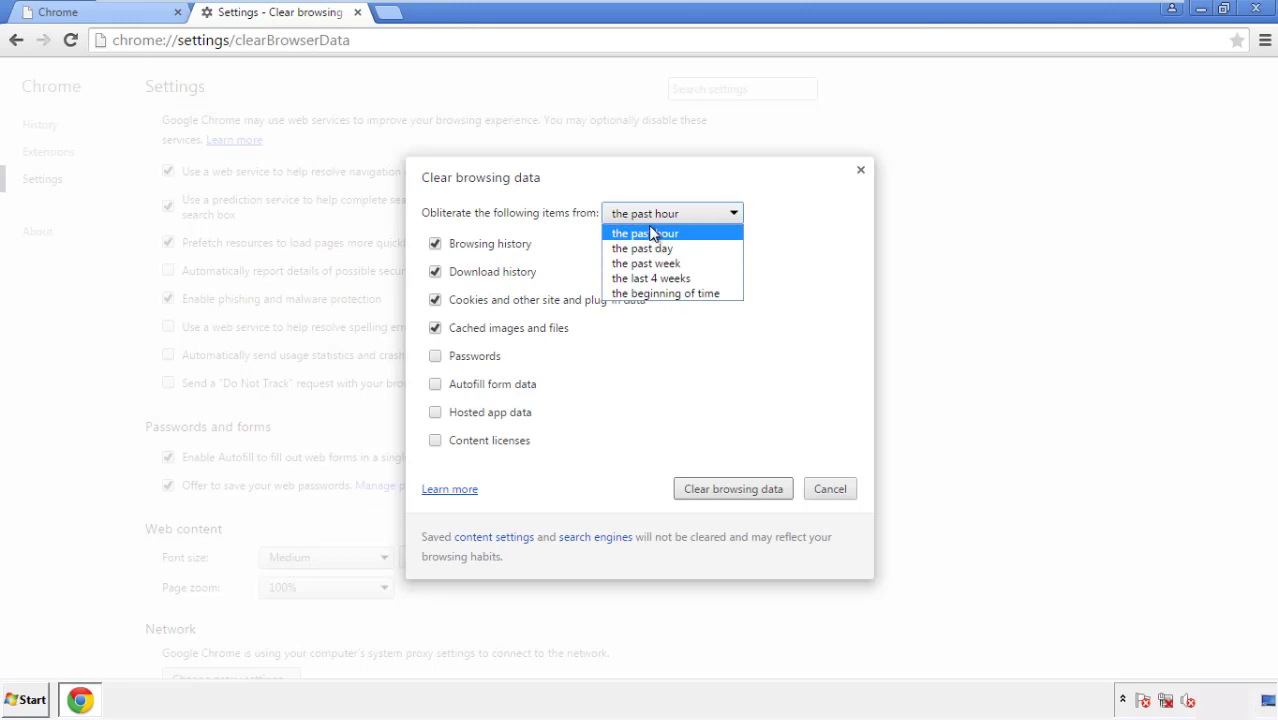
click(640, 294)
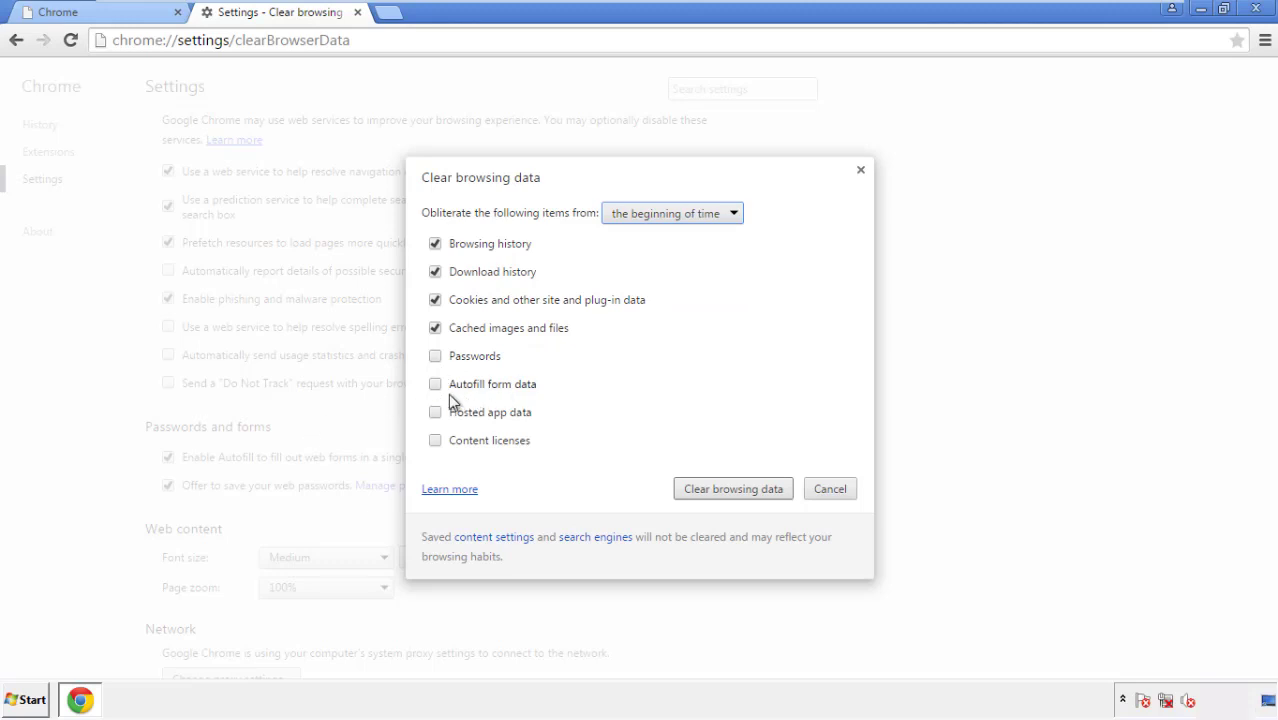
click(437, 385)
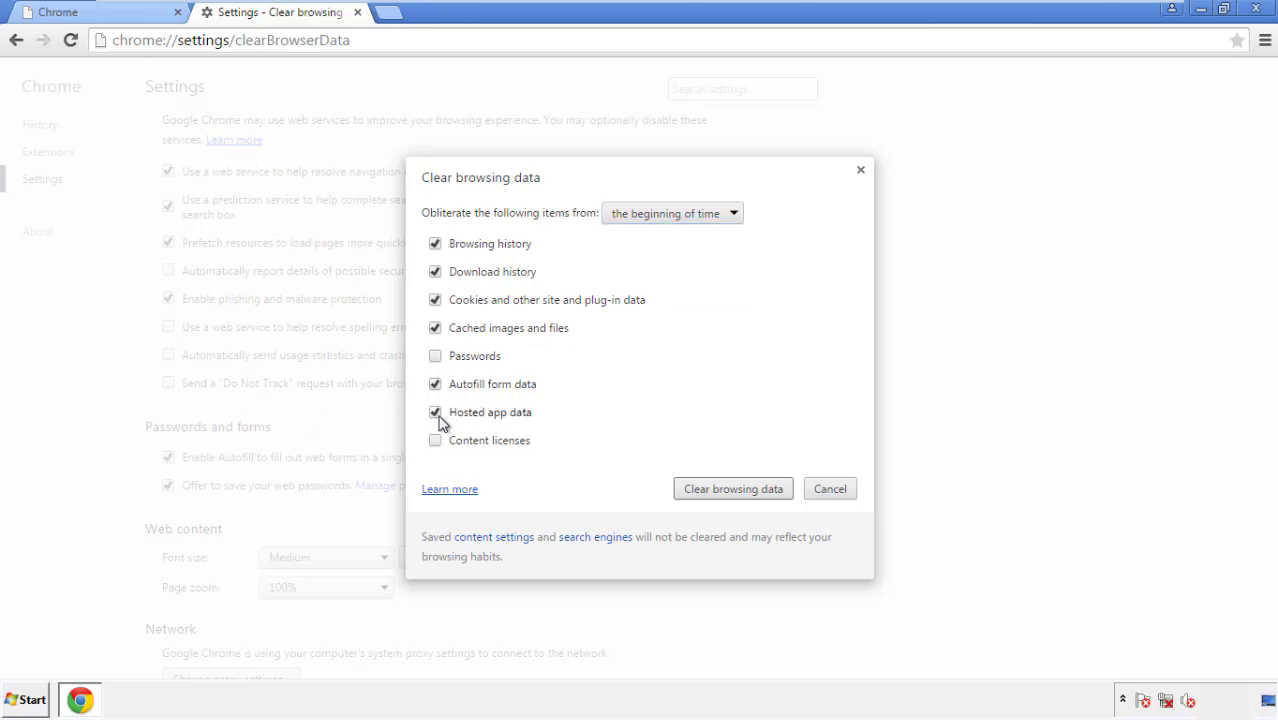
click(713, 488)
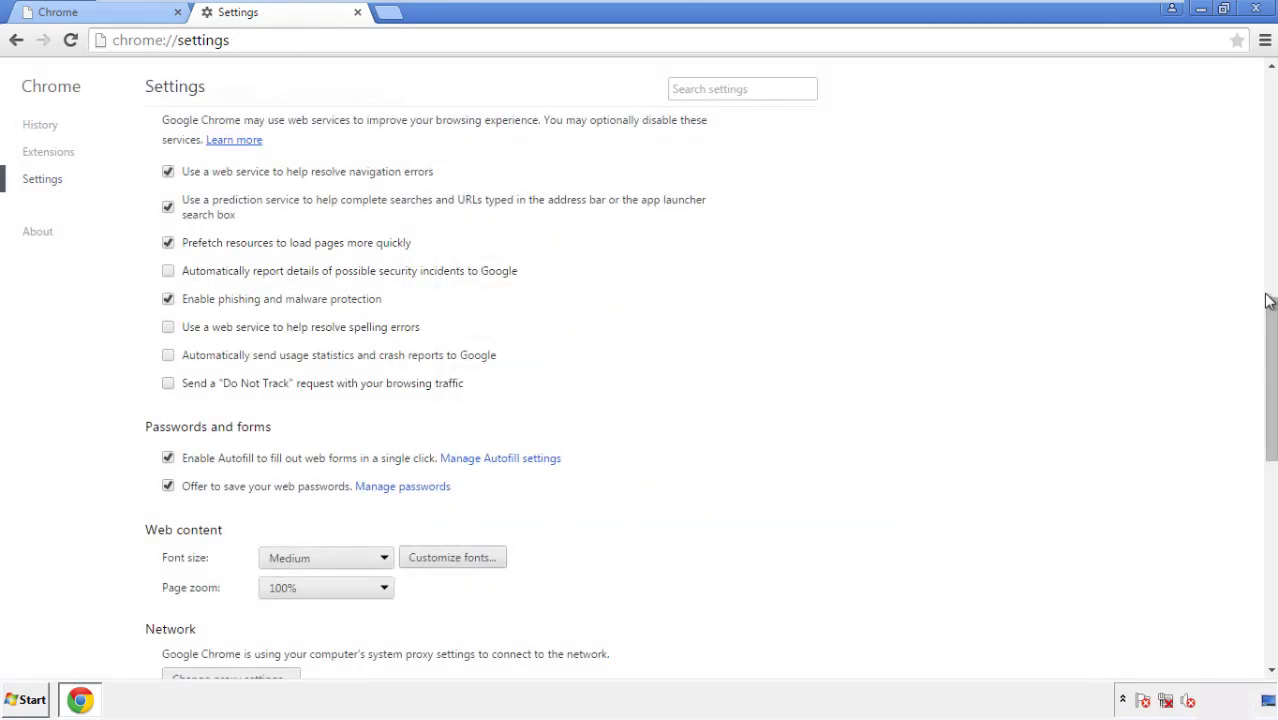
- Reset Chrome's settings to their original defaults and close the browser
drag(1268, 300, 1270, 555)
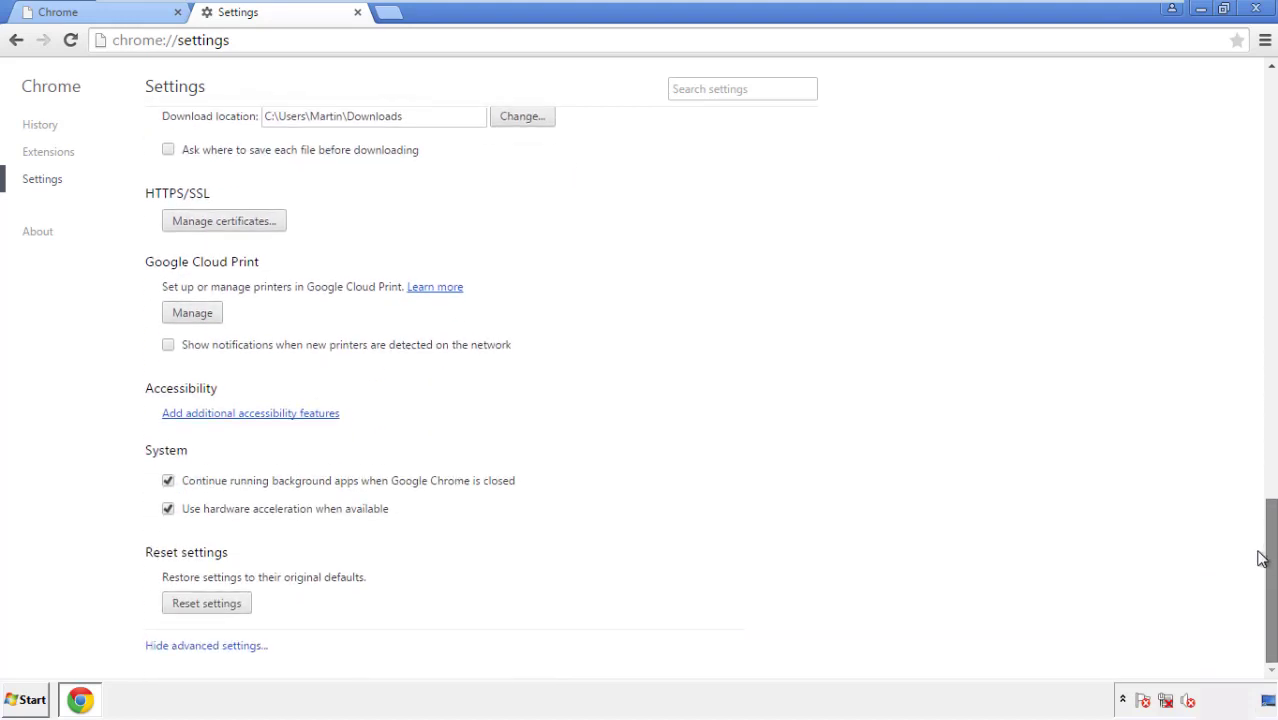
click(241, 607)
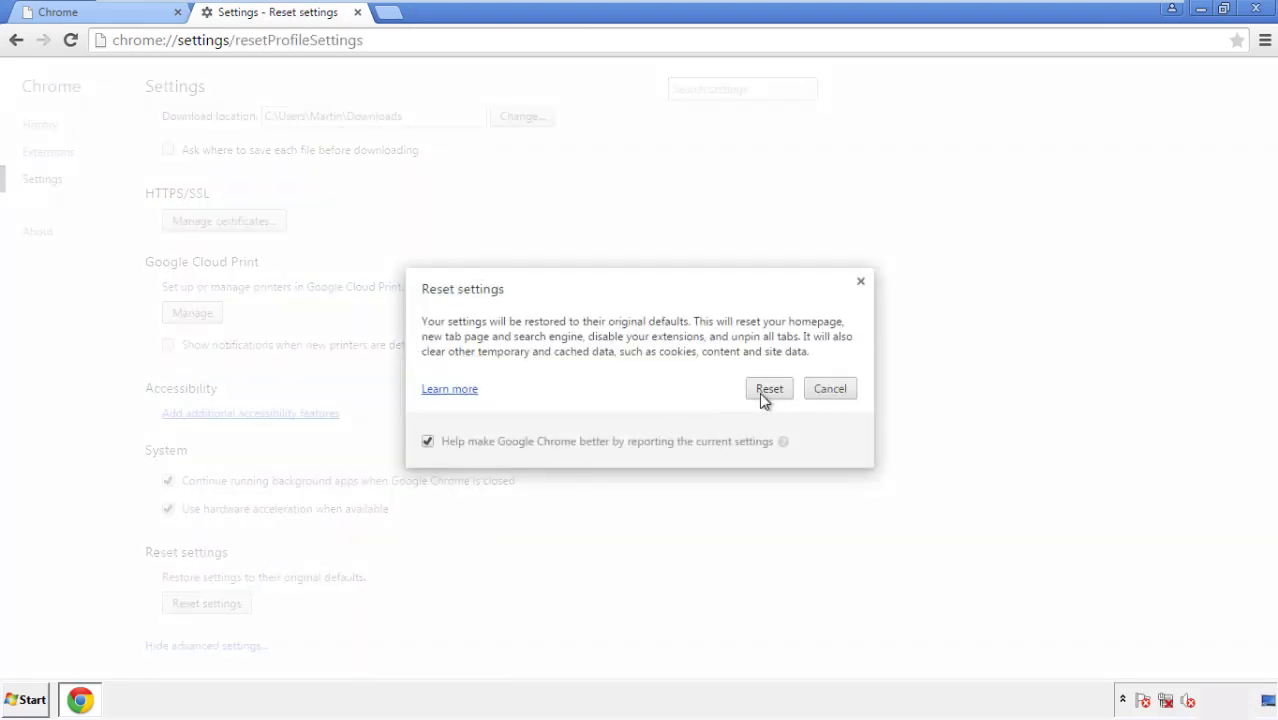
click(769, 390)
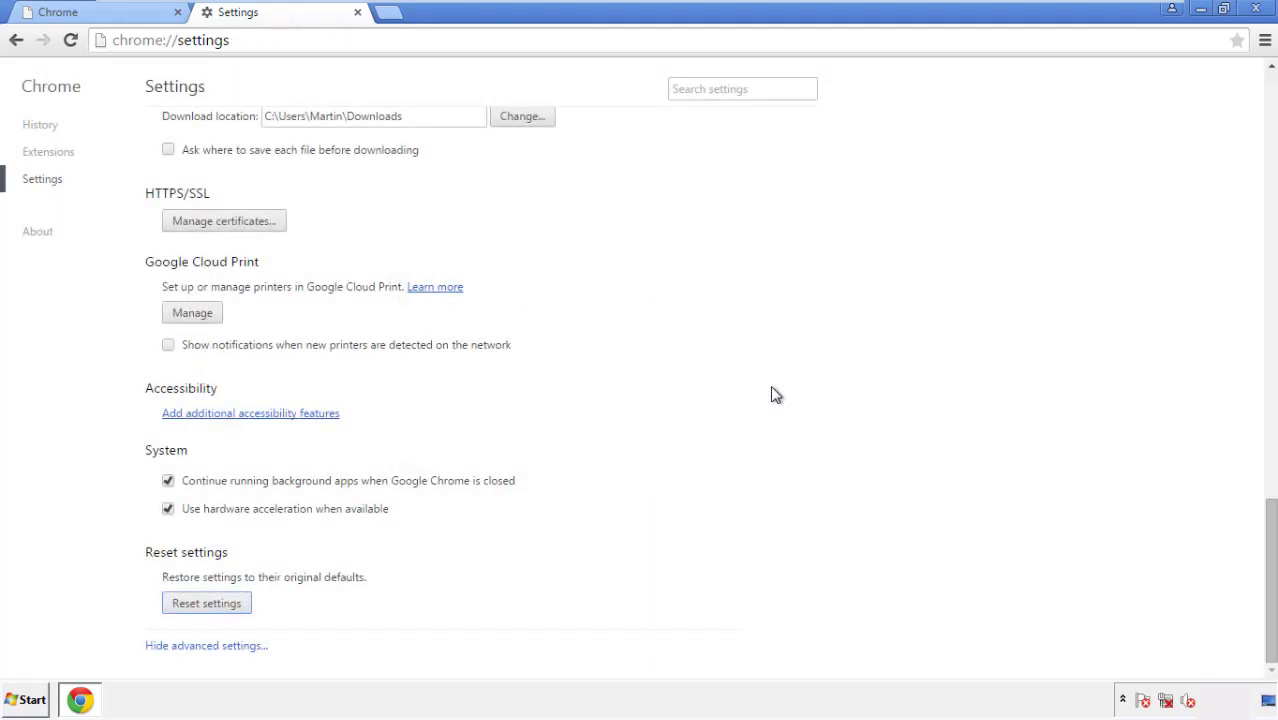
click(1252, 8)
click(689, 324)
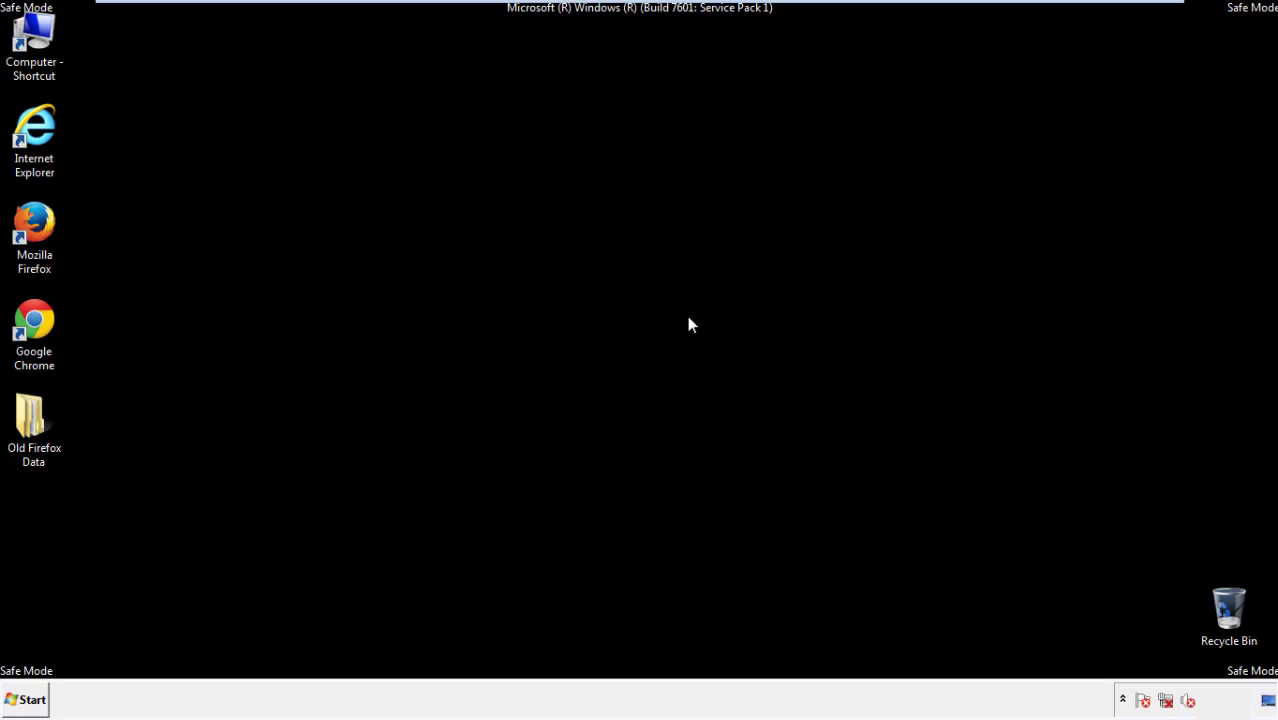
- Switch to Firefox, remove the Search Mine extension from its add-ons and close the browser
double_click(51, 250)
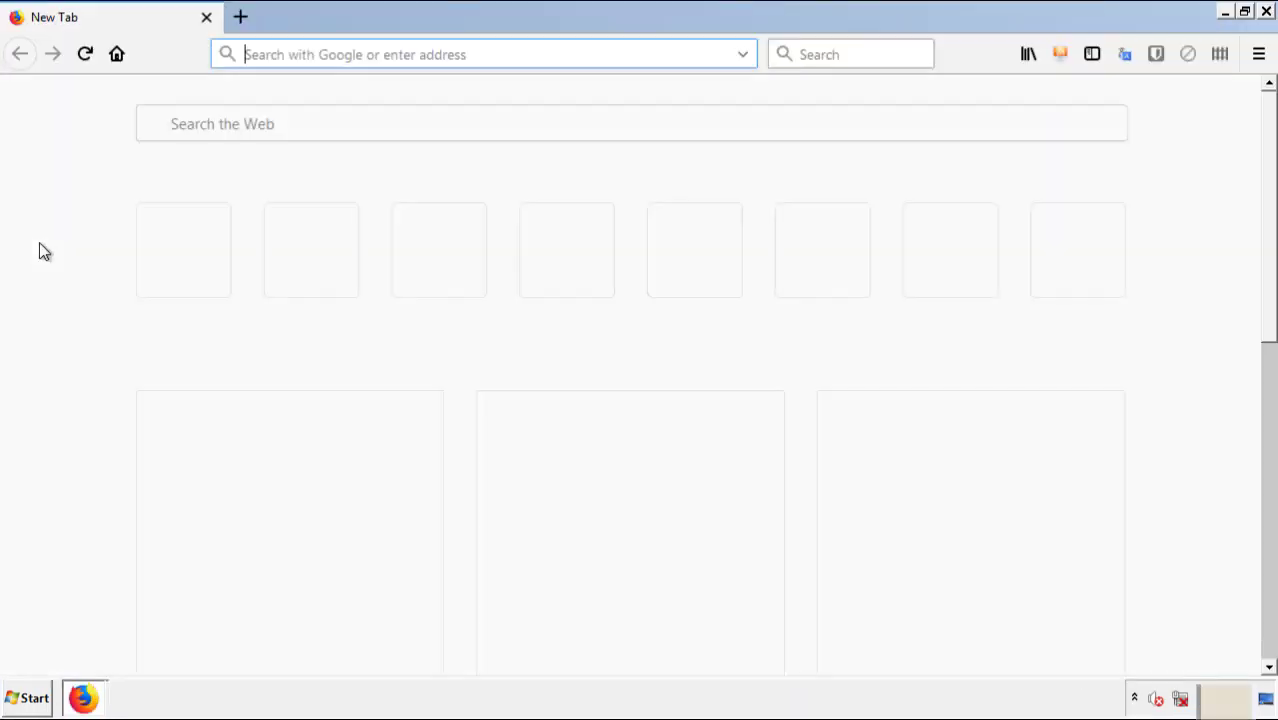
click(1258, 54)
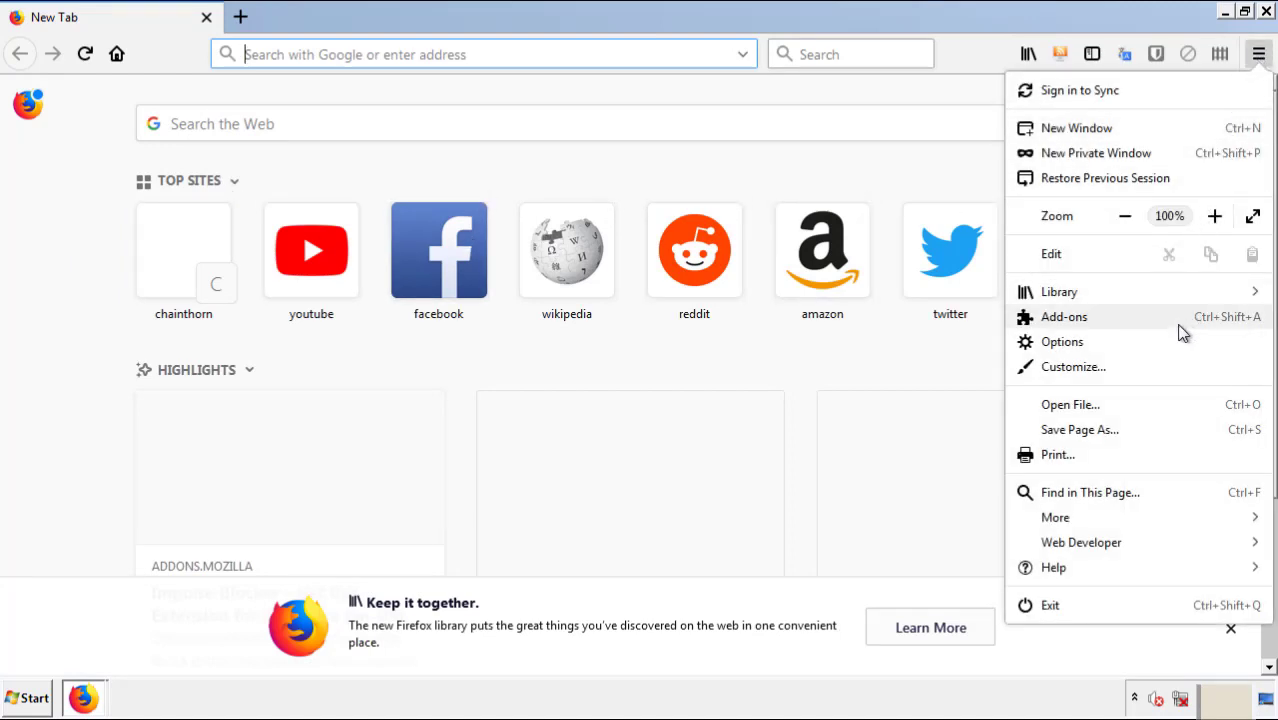
click(1064, 317)
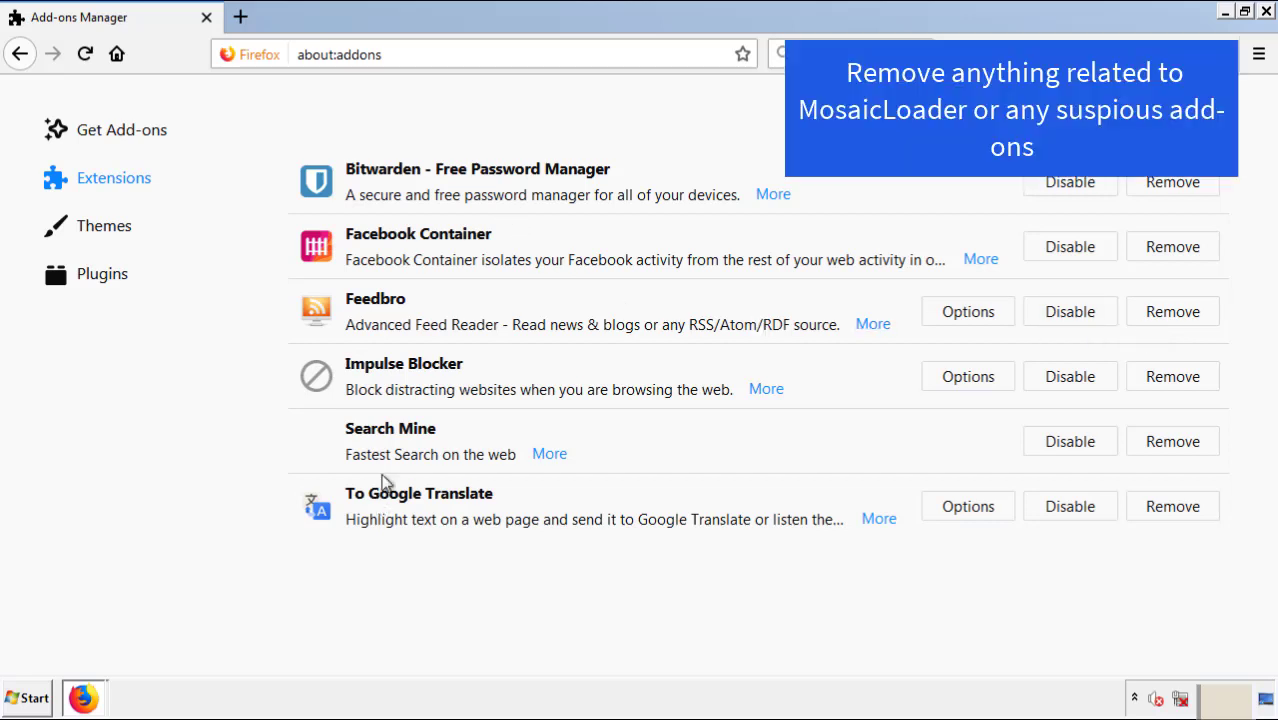
click(1168, 450)
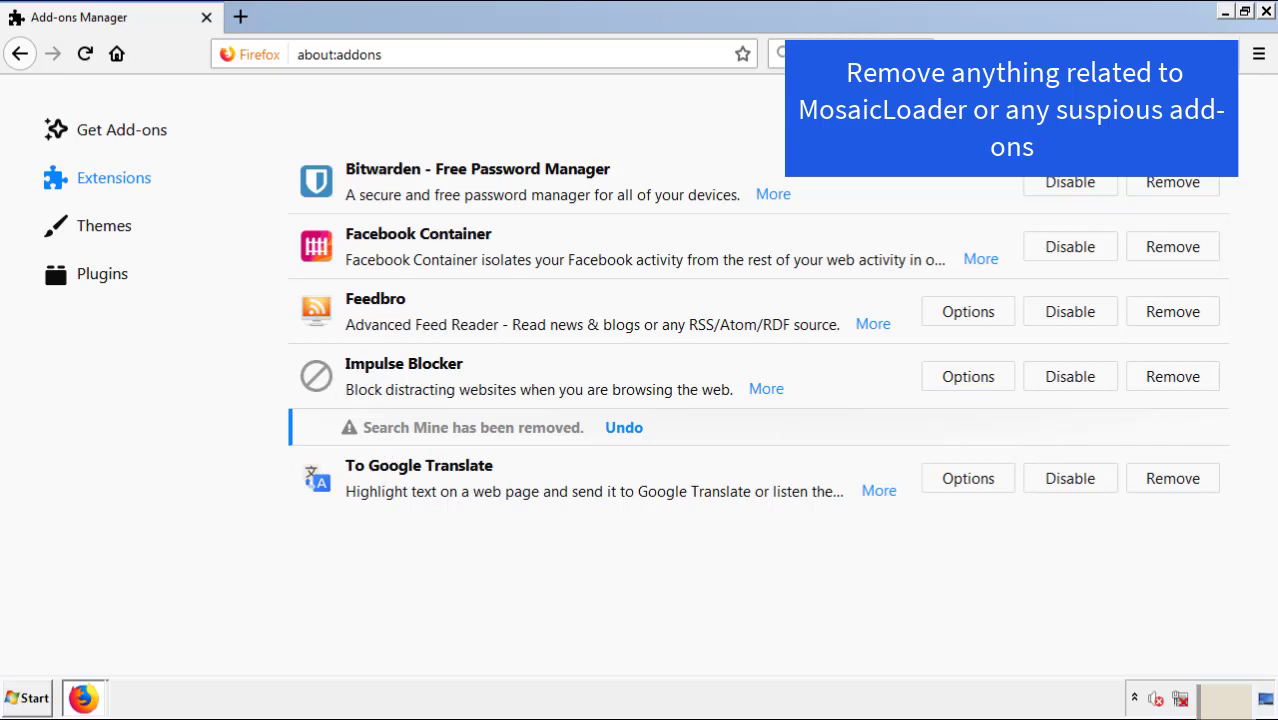
click(1267, 12)
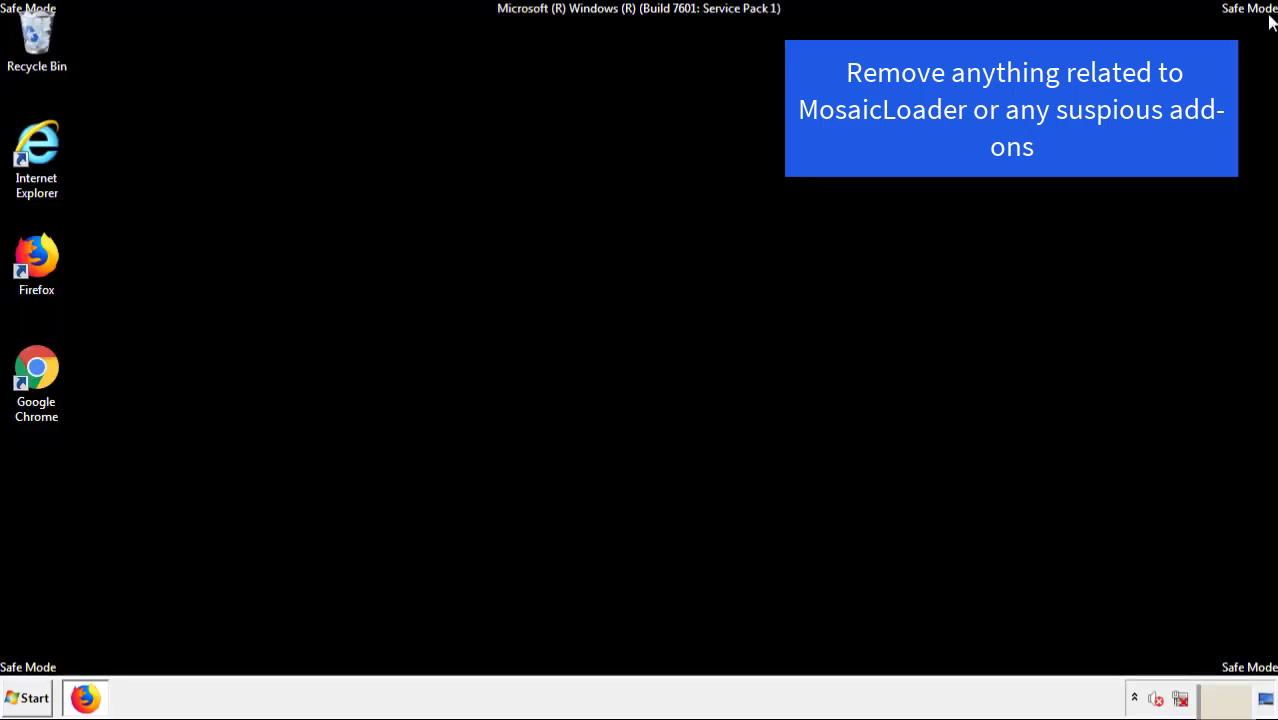
- Switch to Google Chrome, remove the Search Mine extension and close the browser
double_click(36, 378)
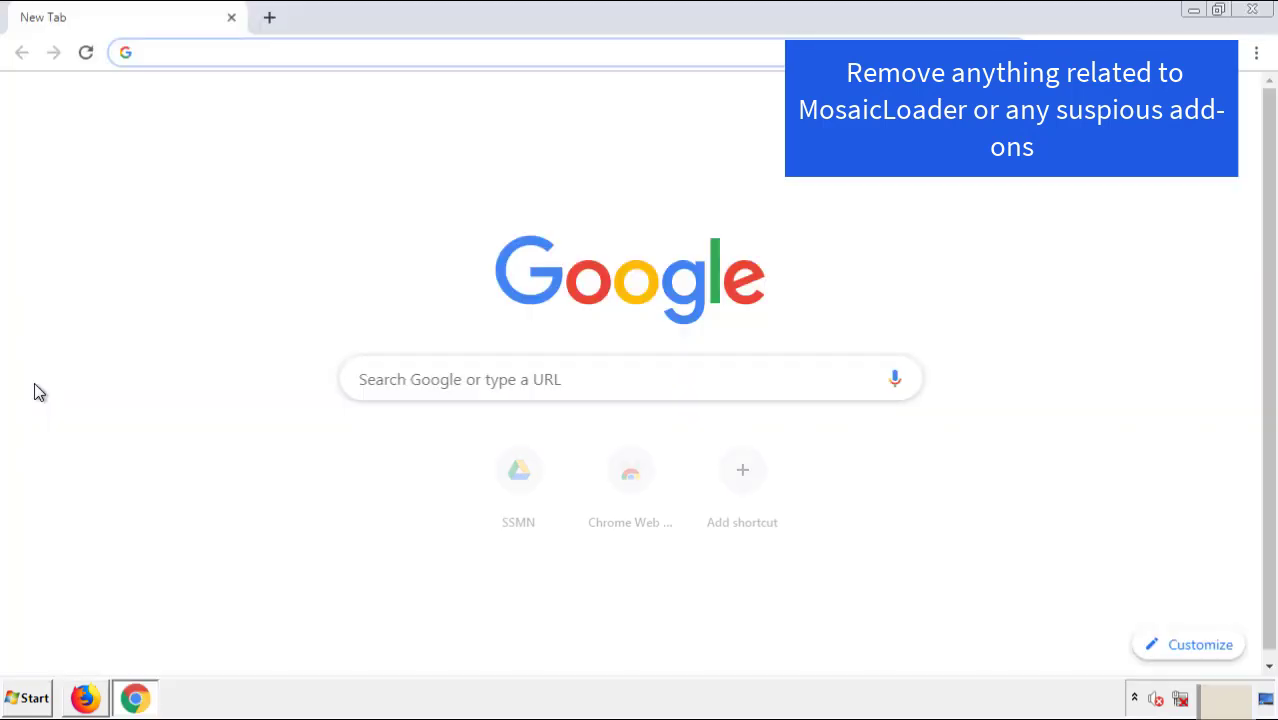
click(1256, 52)
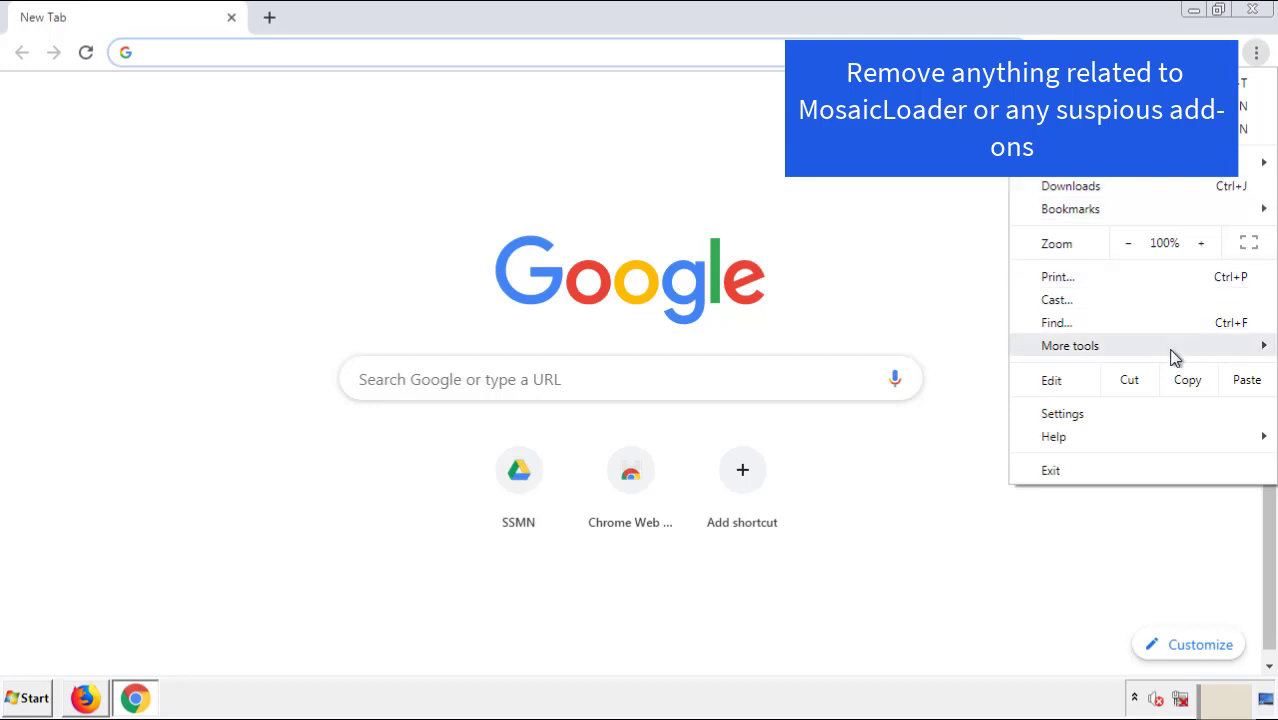
mouse_move(1144, 351)
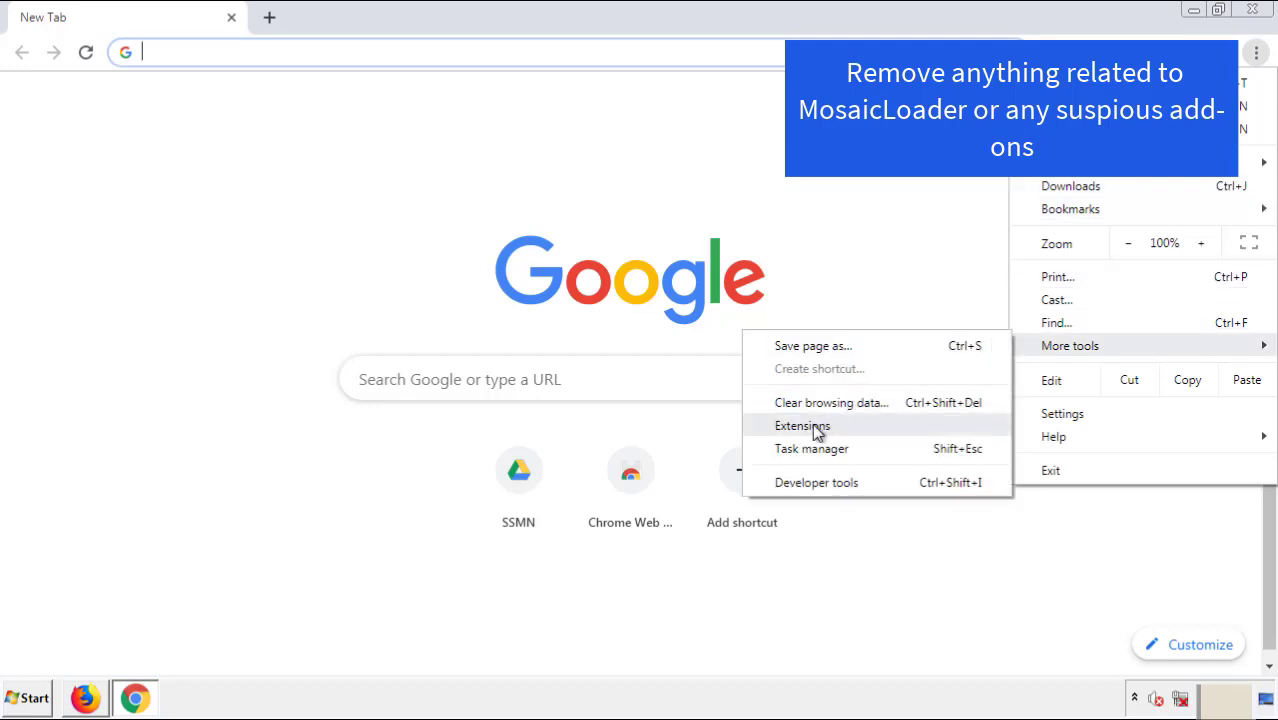
click(812, 425)
scroll(359, 325, down, 10)
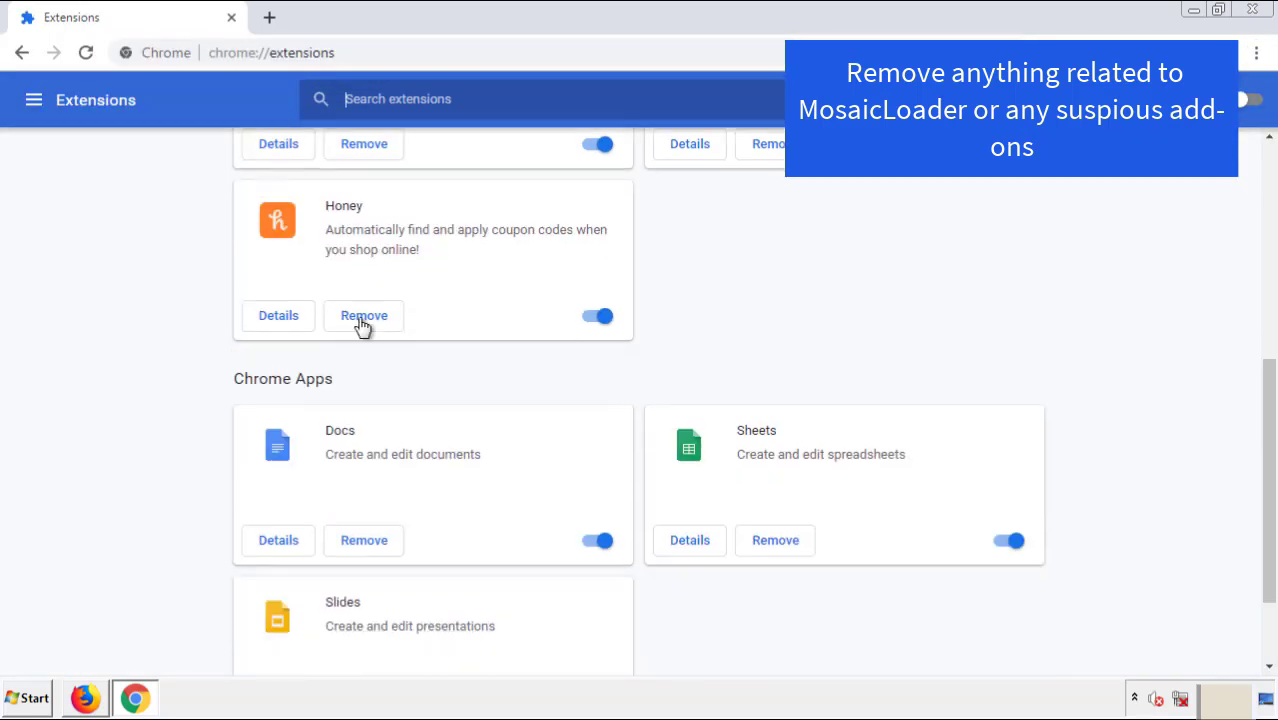
scroll(485, 365, up, 10)
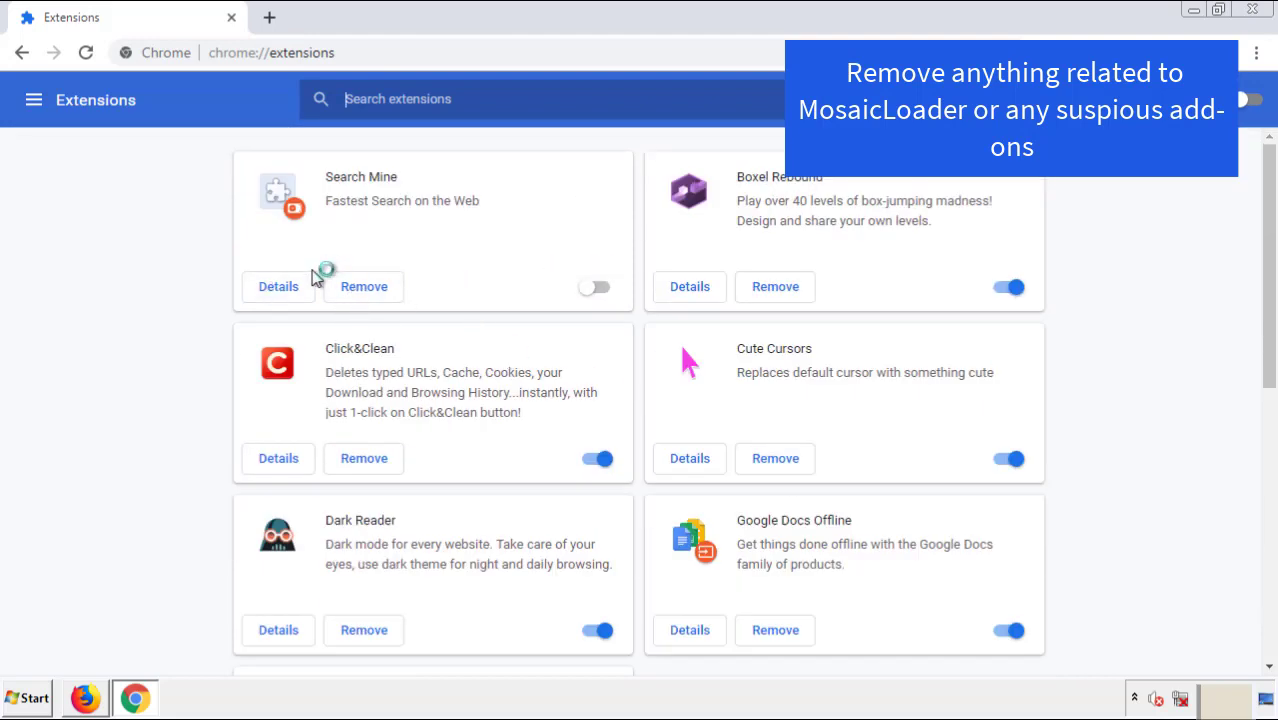
click(363, 290)
click(703, 168)
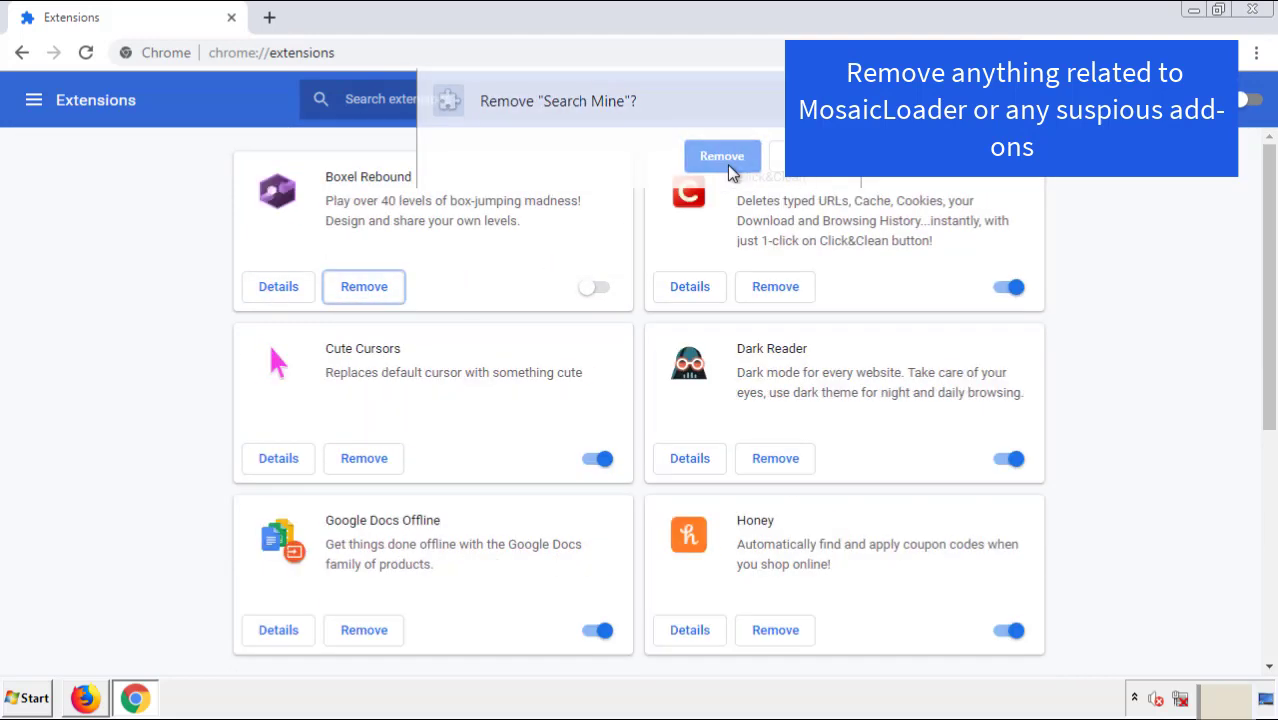
click(1262, 13)
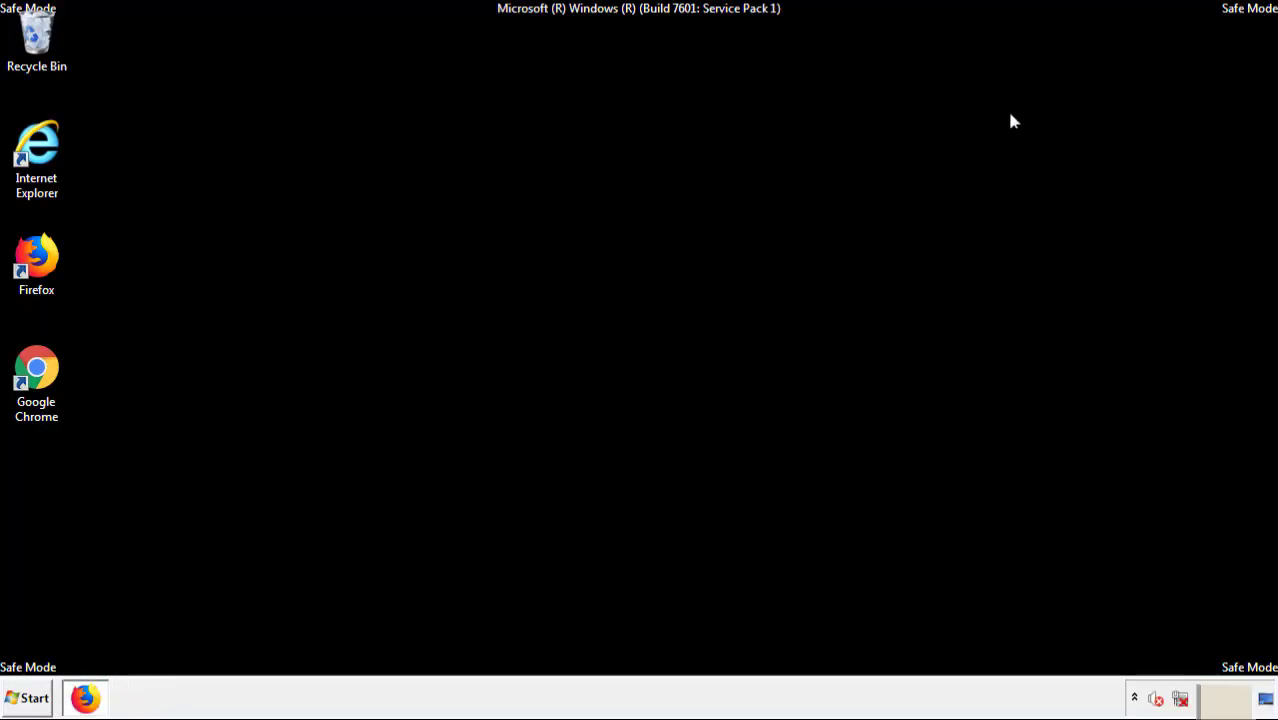
- Restart the computer from Safe Mode
click(30, 698)
click(345, 655)
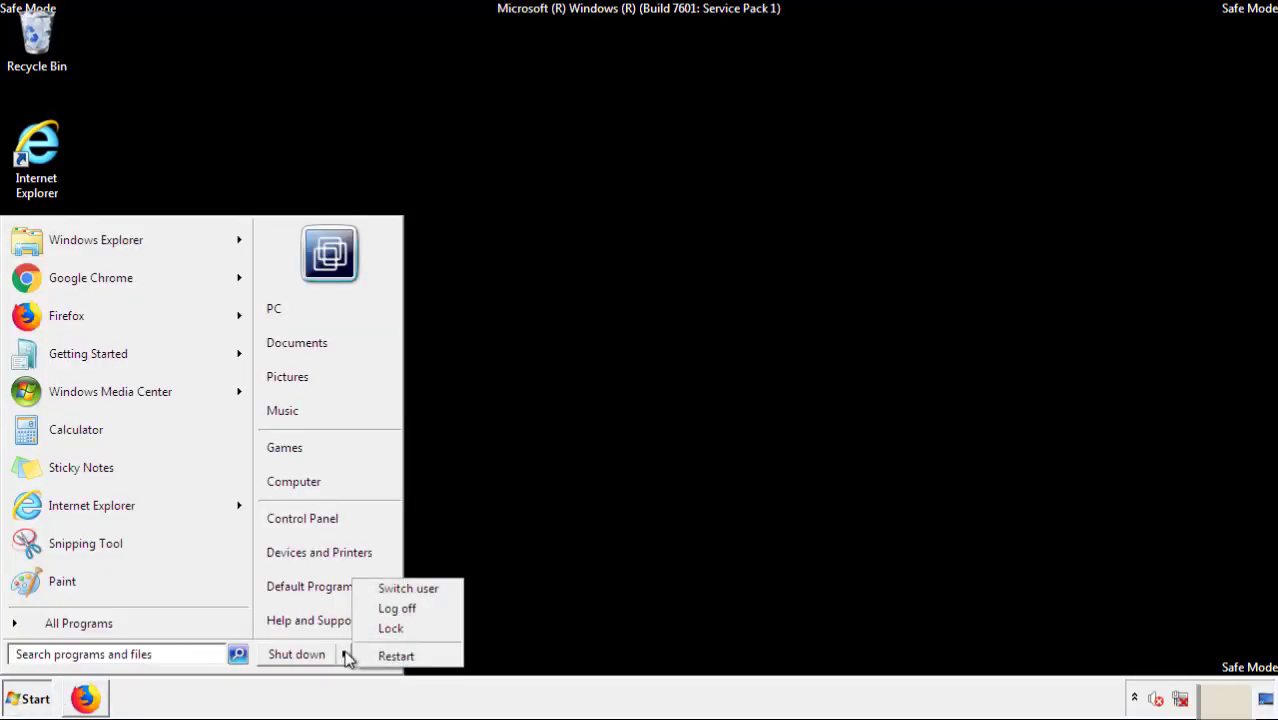